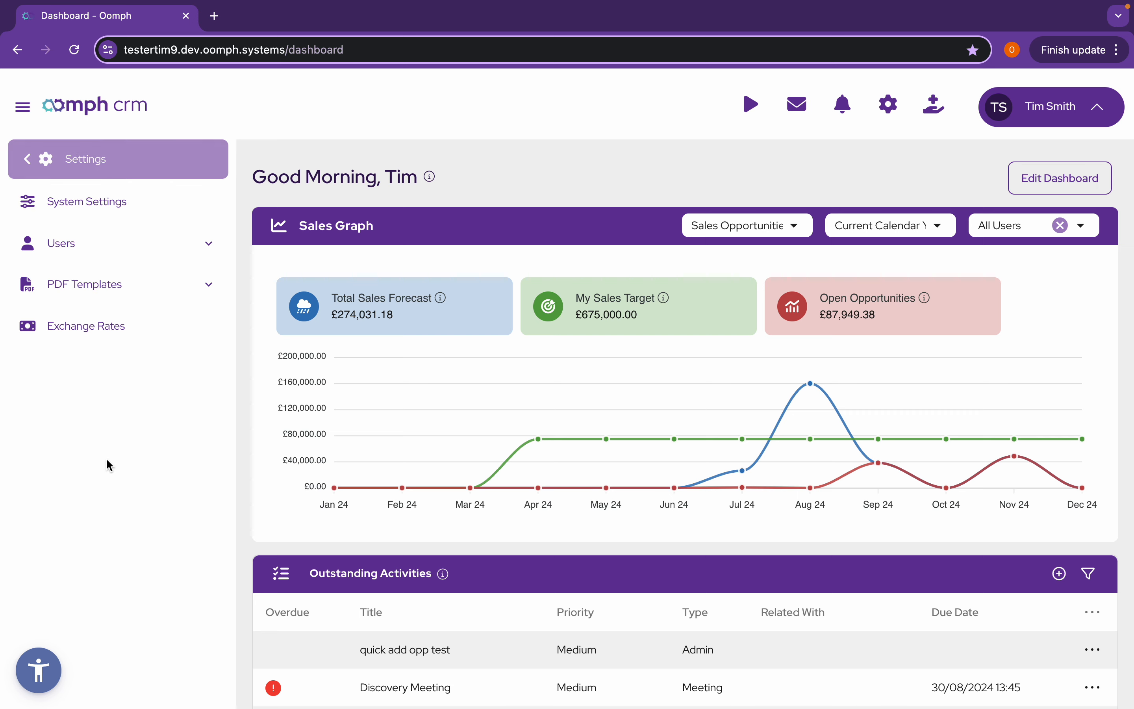
Open the Import section of the system settings and dismiss the finished customers import notice, confirming the dismissal.
click(58, 203)
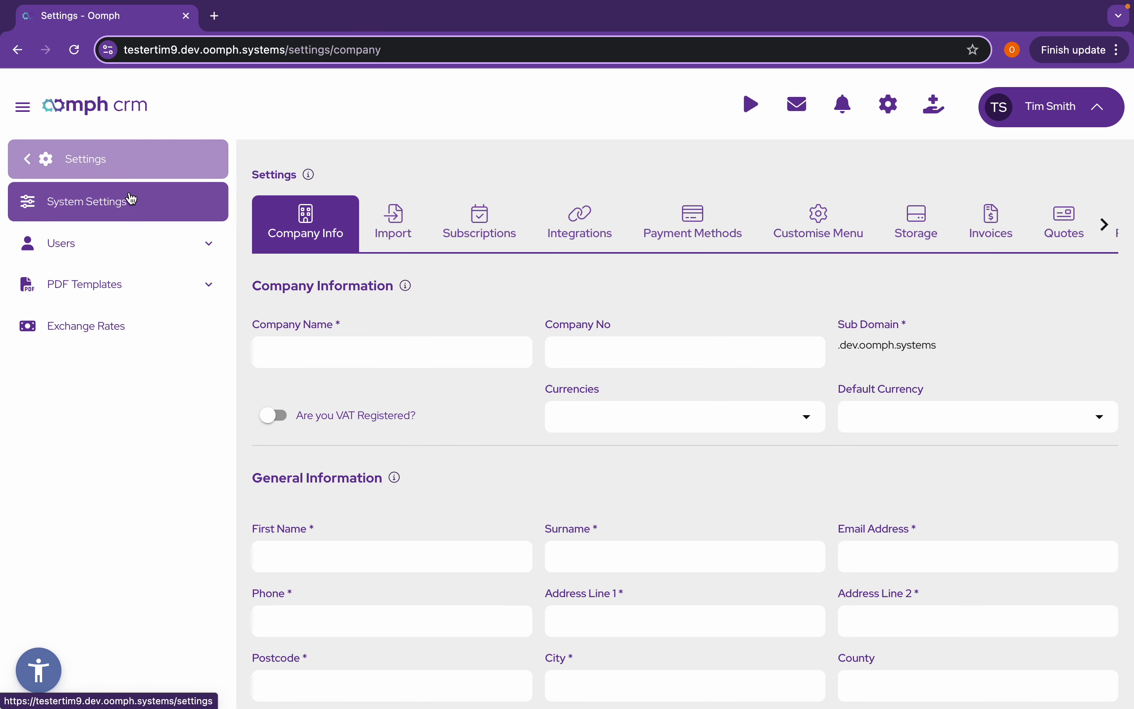
click(403, 226)
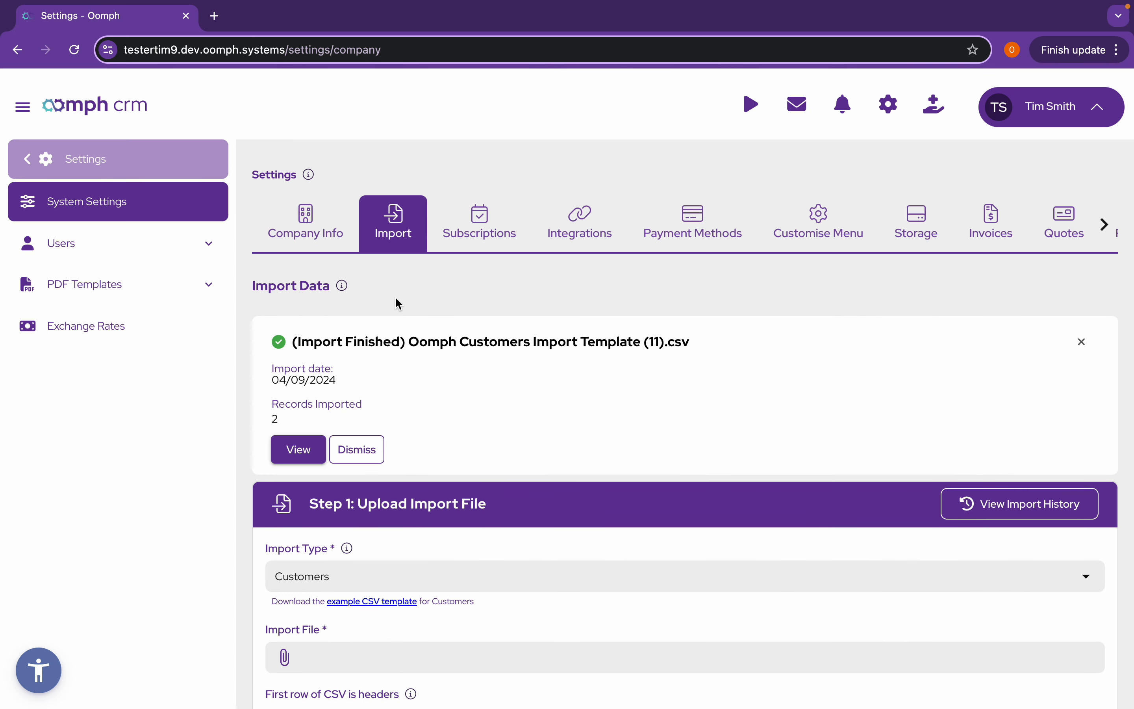
scroll(503, 397, down, 2)
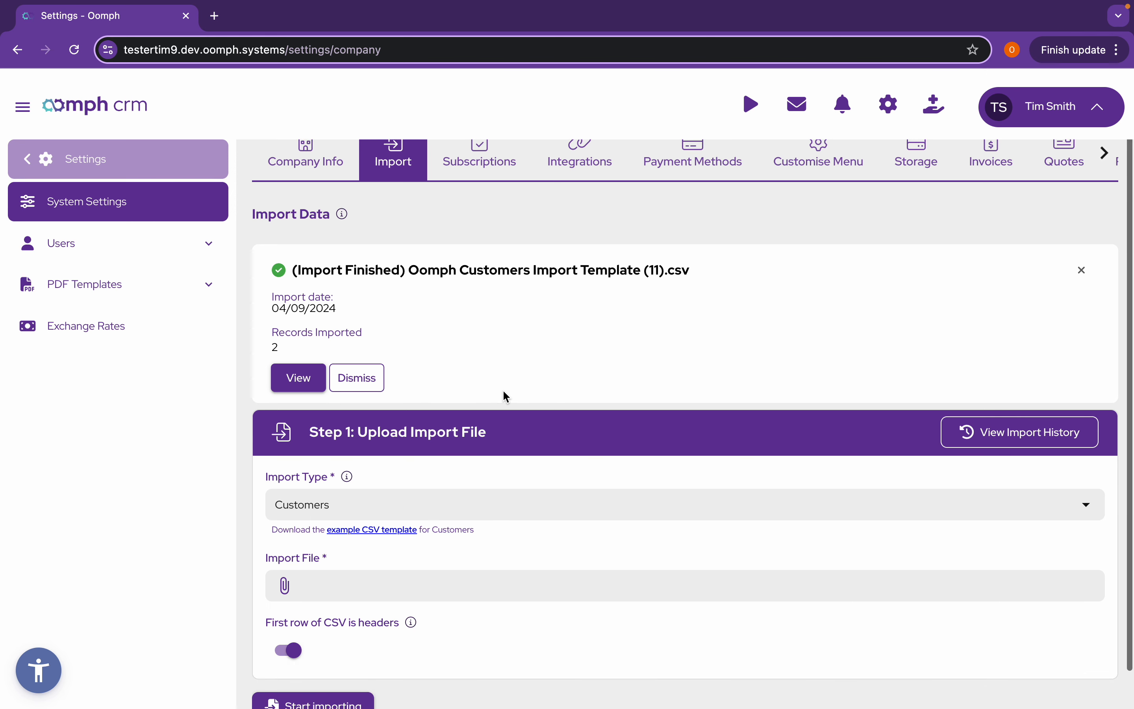
scroll(504, 392, down, 1)
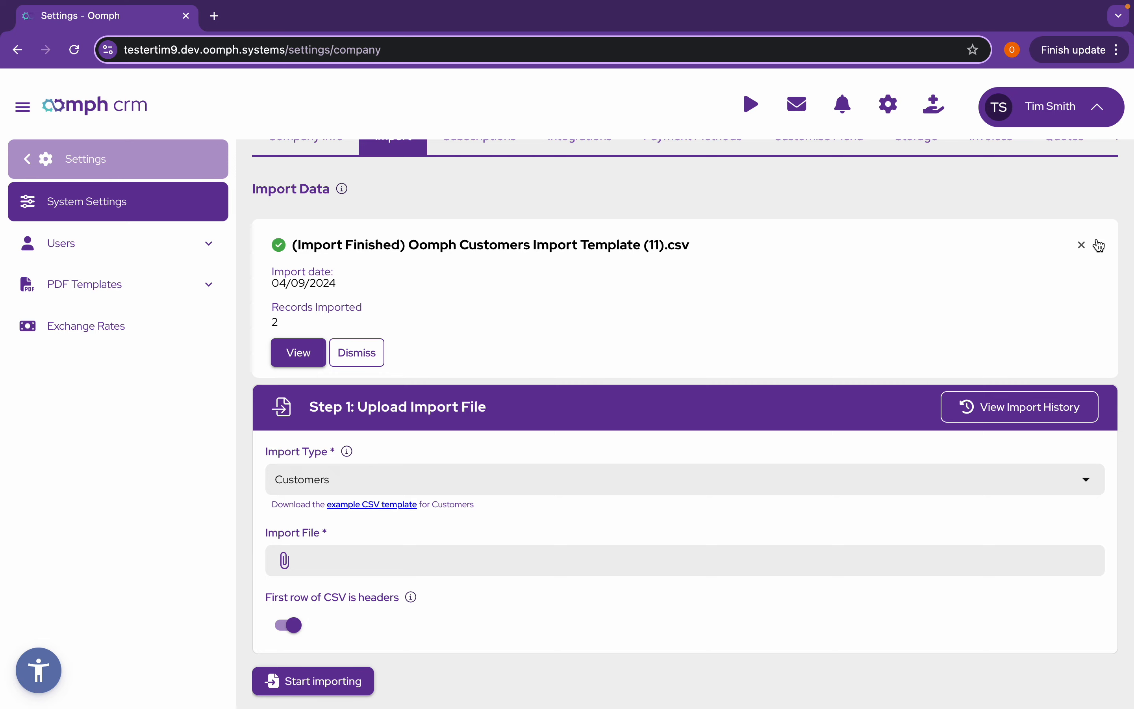
click(1083, 248)
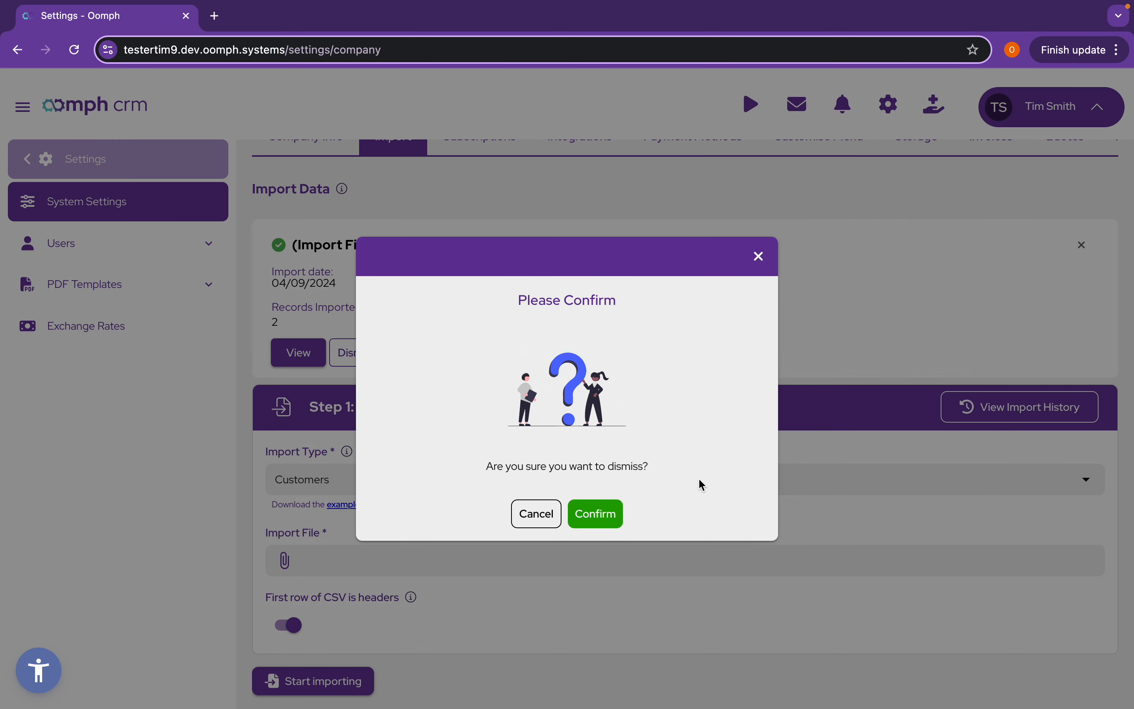
click(613, 514)
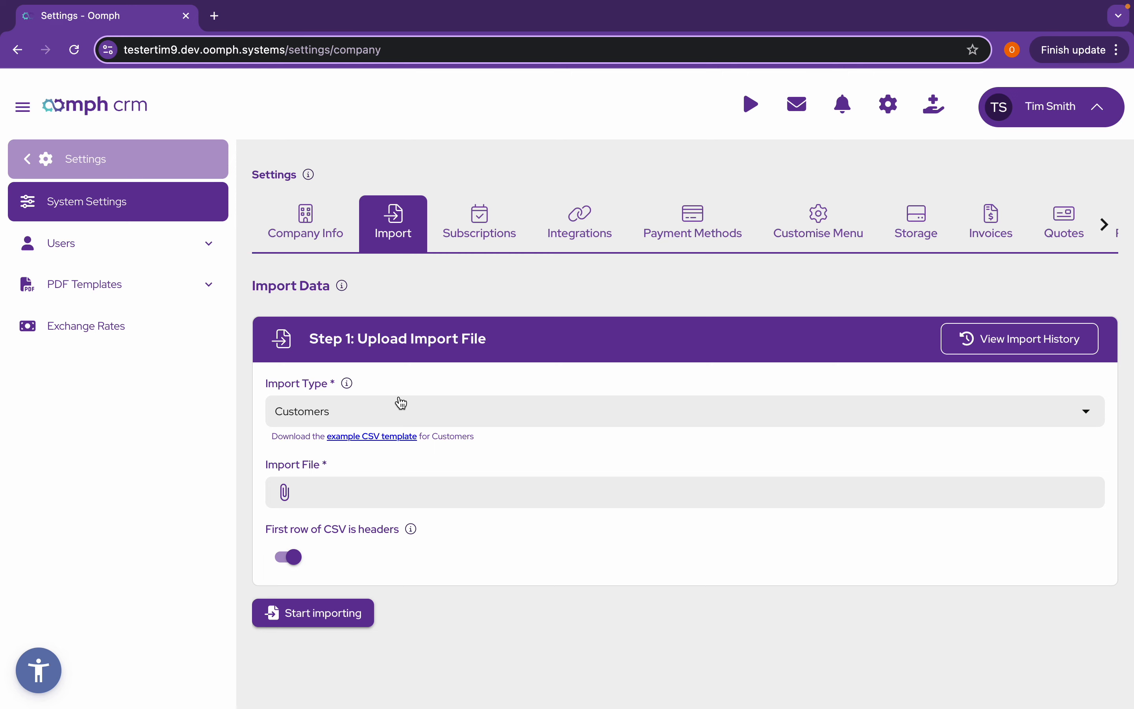
Review the available import types, switch the type to Products and set it back to Customers.
click(472, 409)
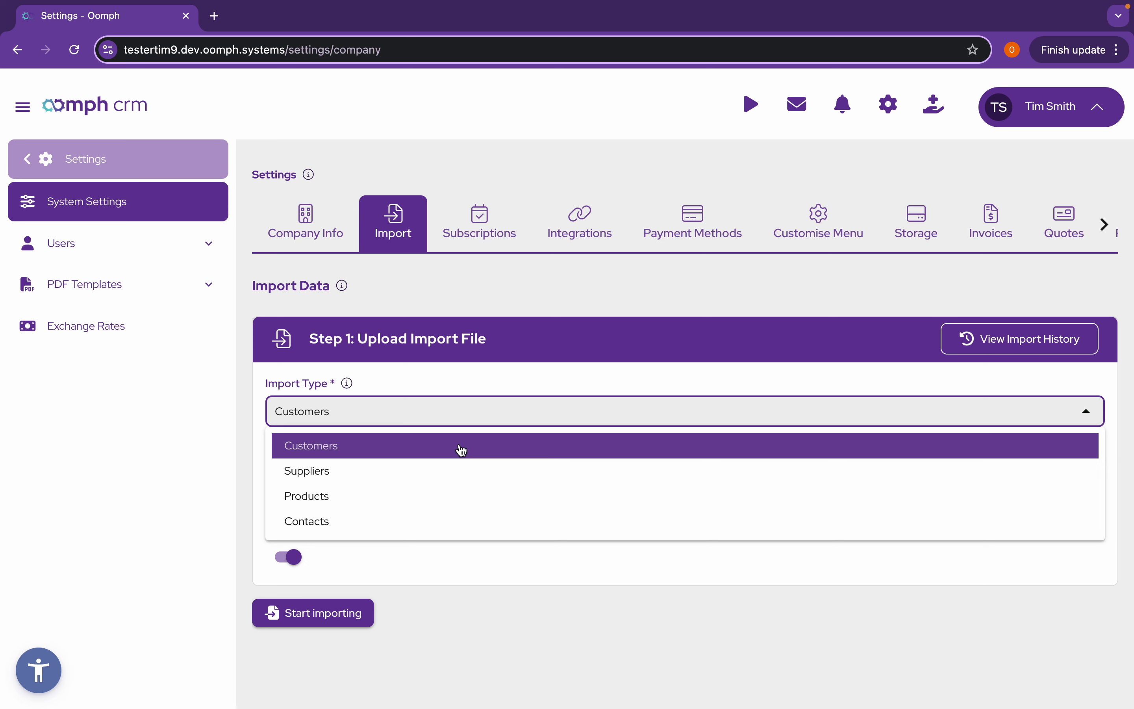
click(369, 446)
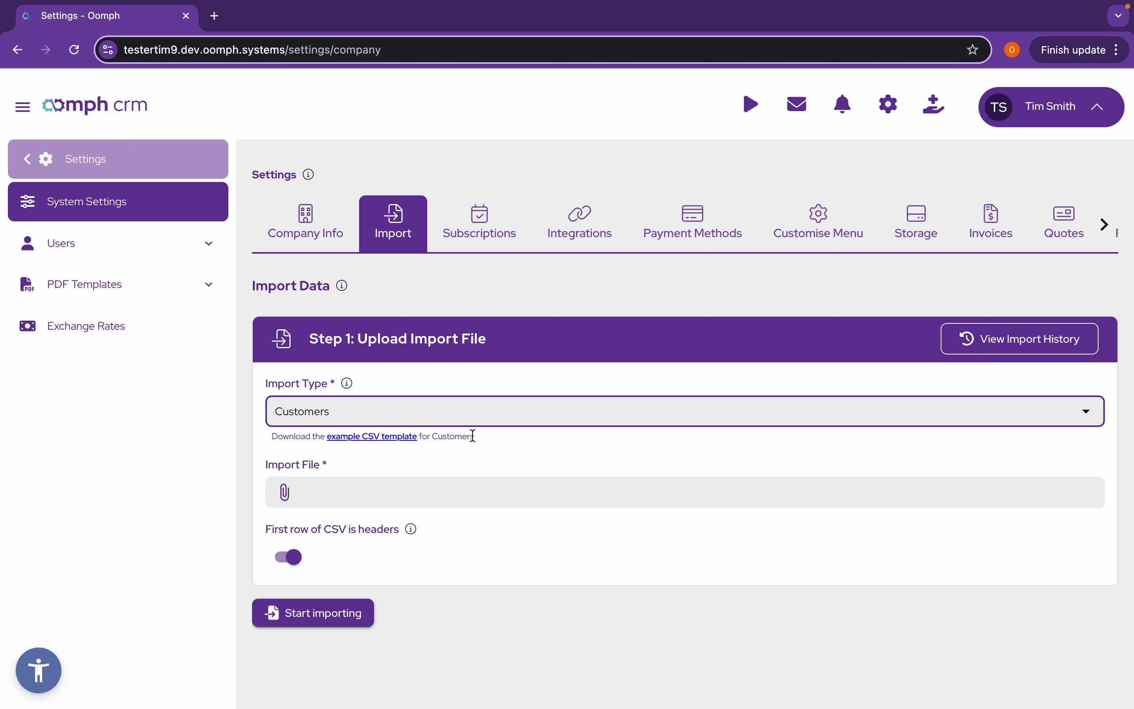
click(412, 420)
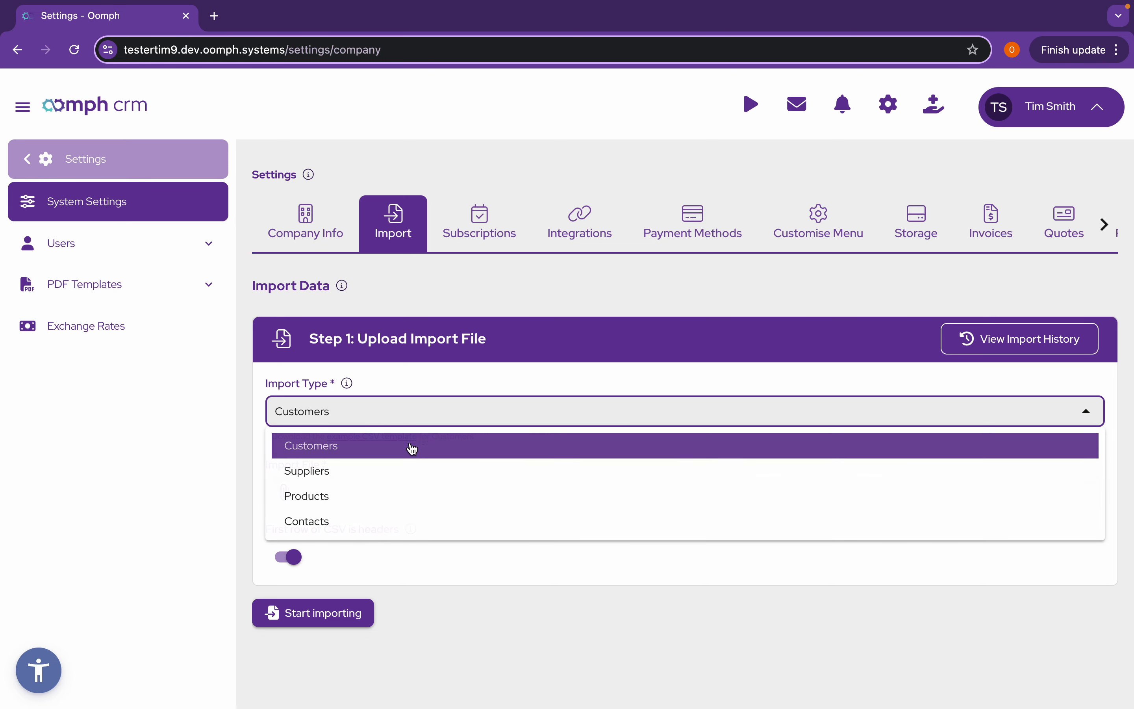
click(385, 497)
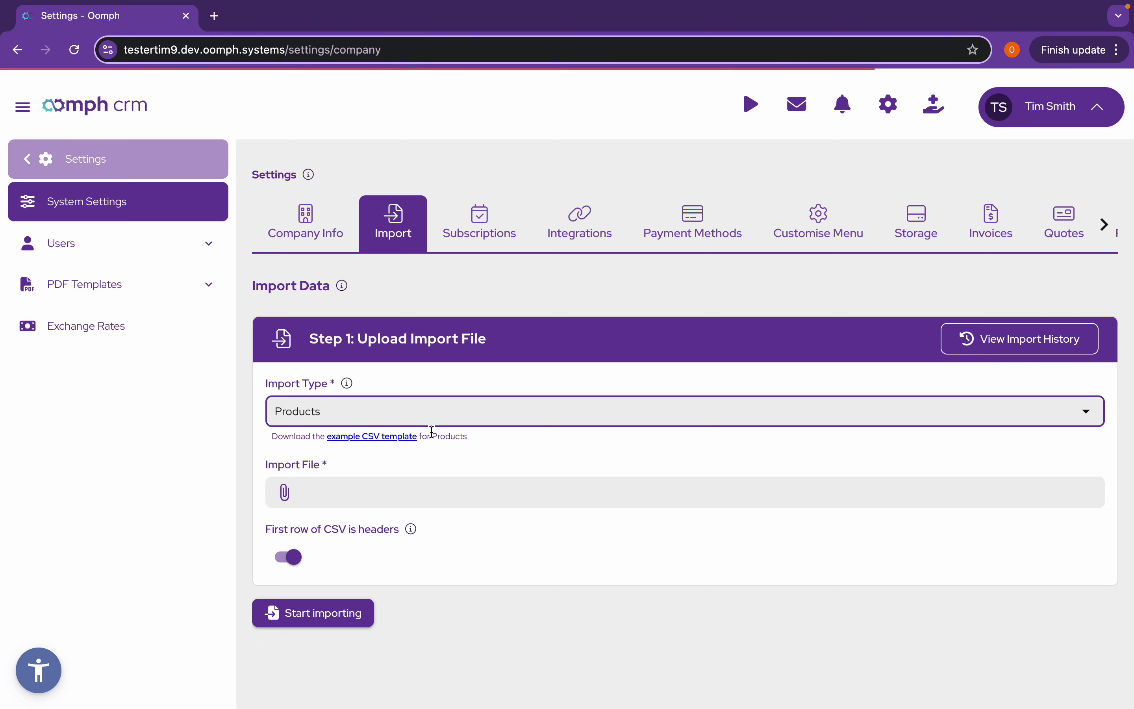
click(377, 415)
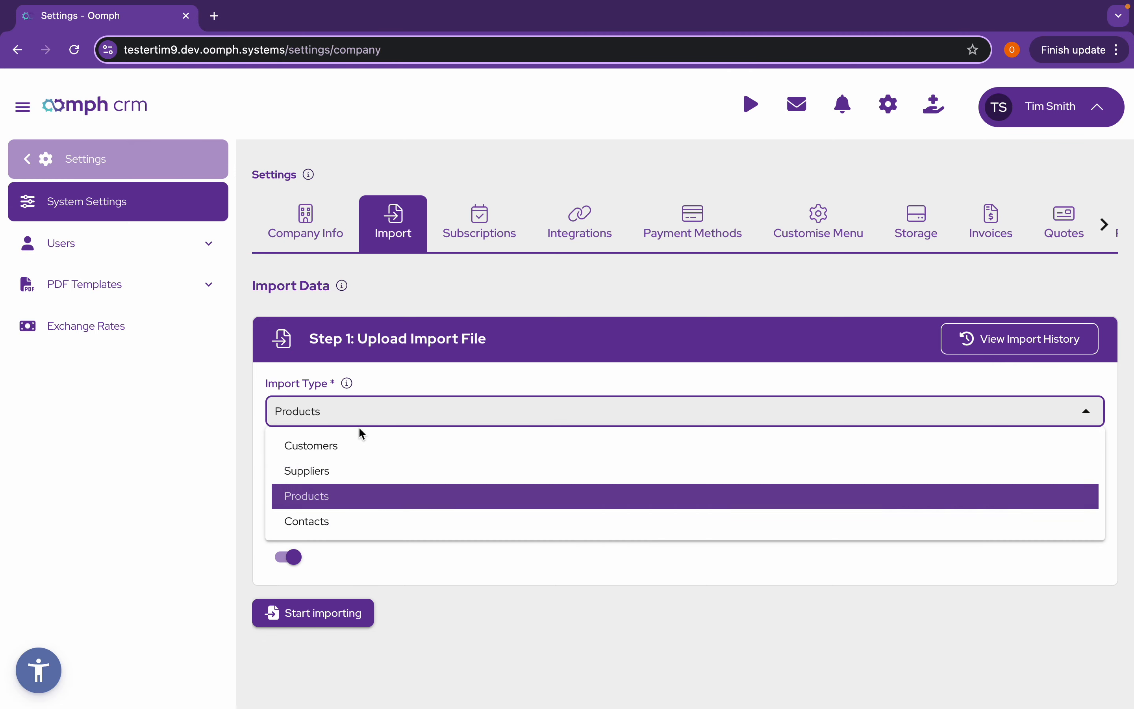
click(363, 443)
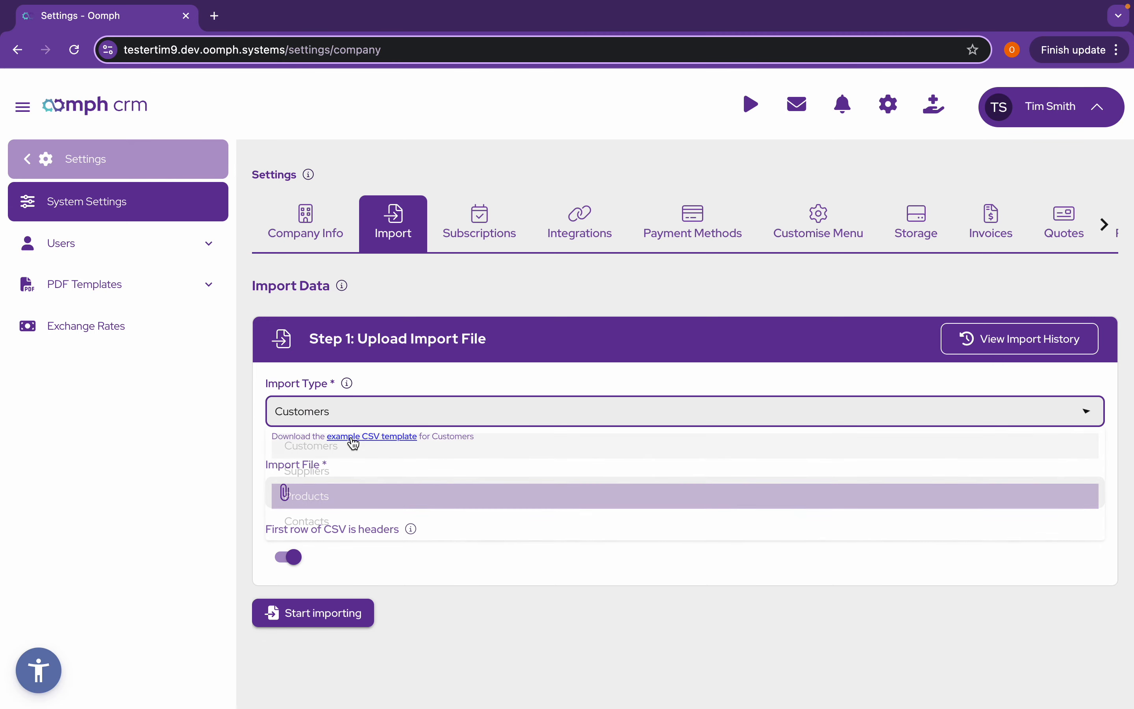
Download the example CSV template for Customers and open the downloaded Oomph Customers Import Template (13).csv.
click(371, 441)
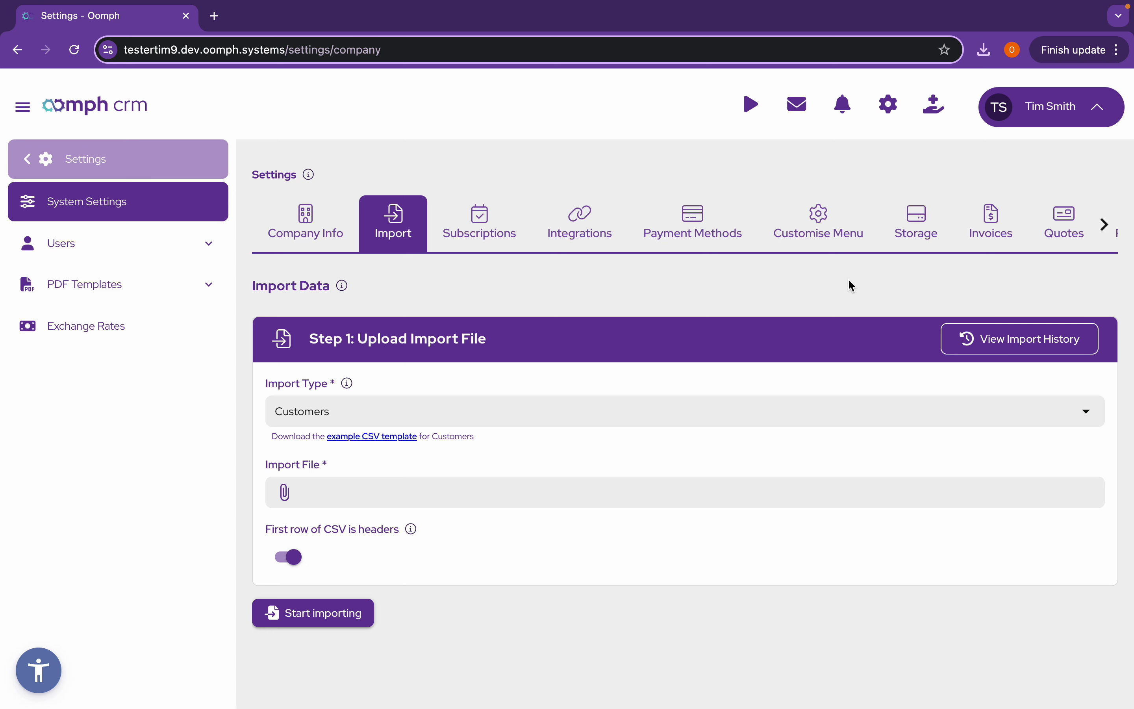
click(373, 438)
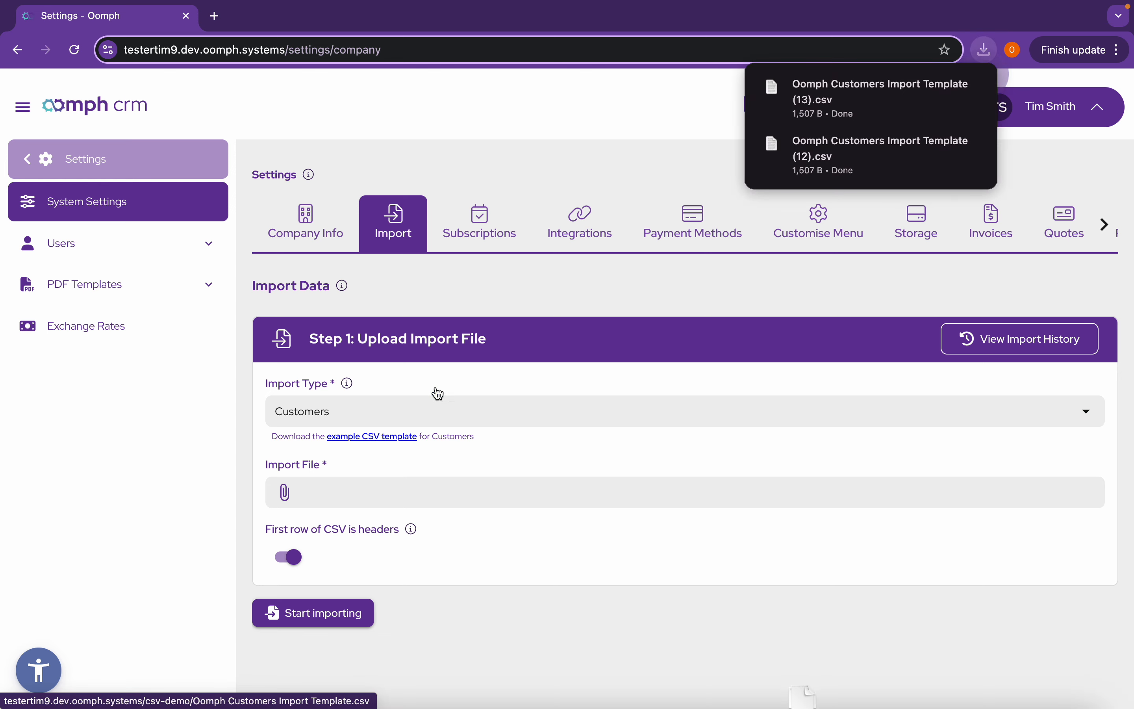
click(865, 106)
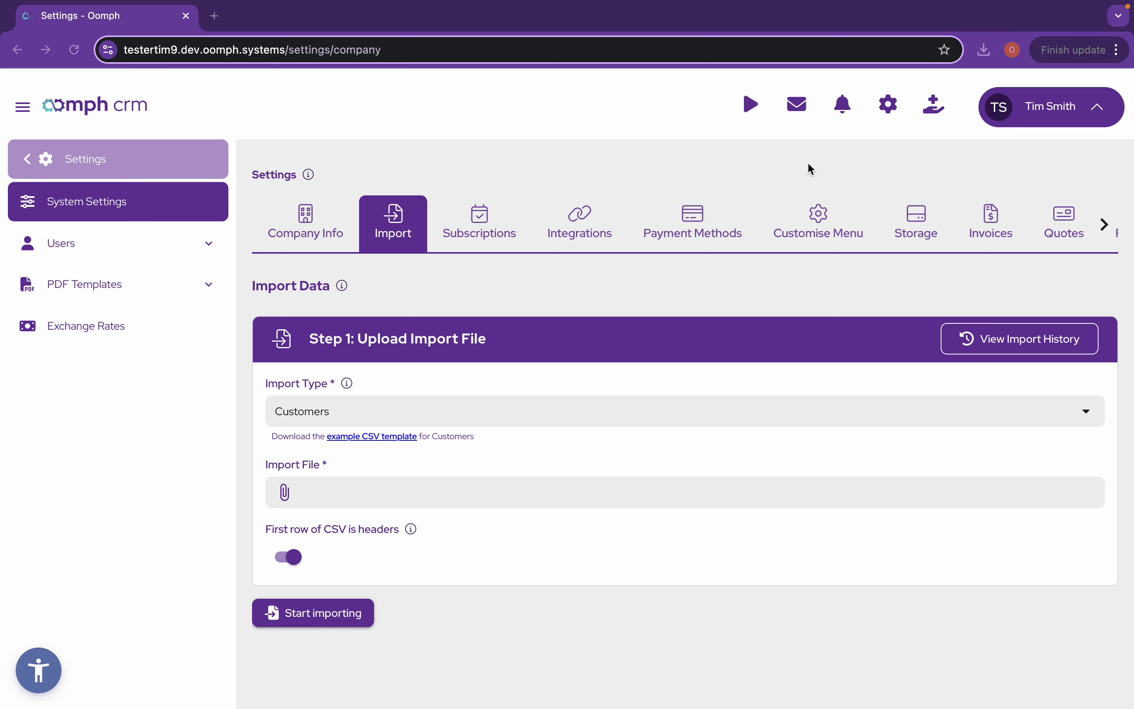
Take the browser out of full screen and reposition the opened template's spreadsheet window over it.
mouse_move(22, 2)
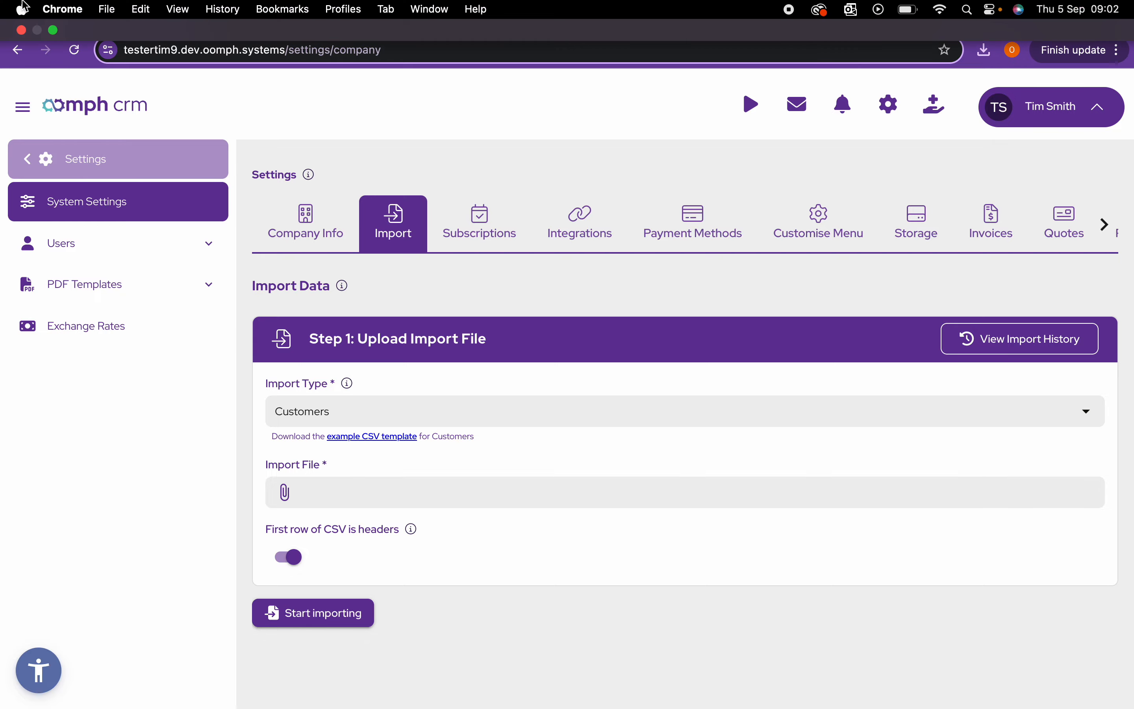
click(51, 34)
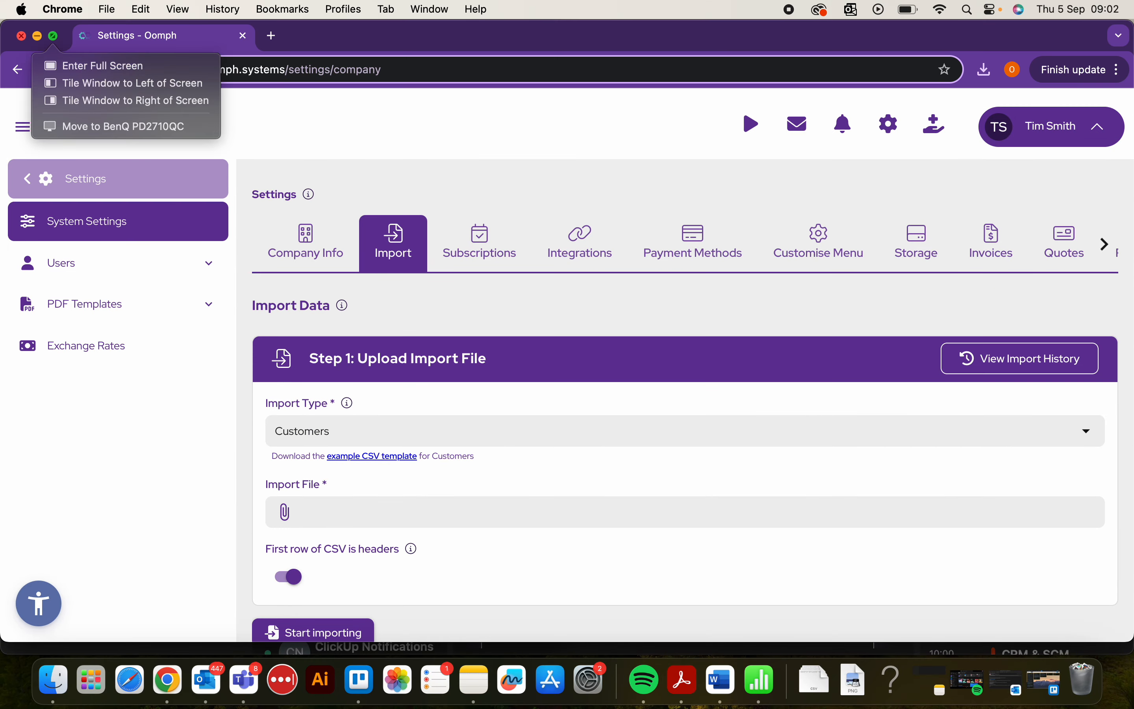
drag(488, 171, 246, 27)
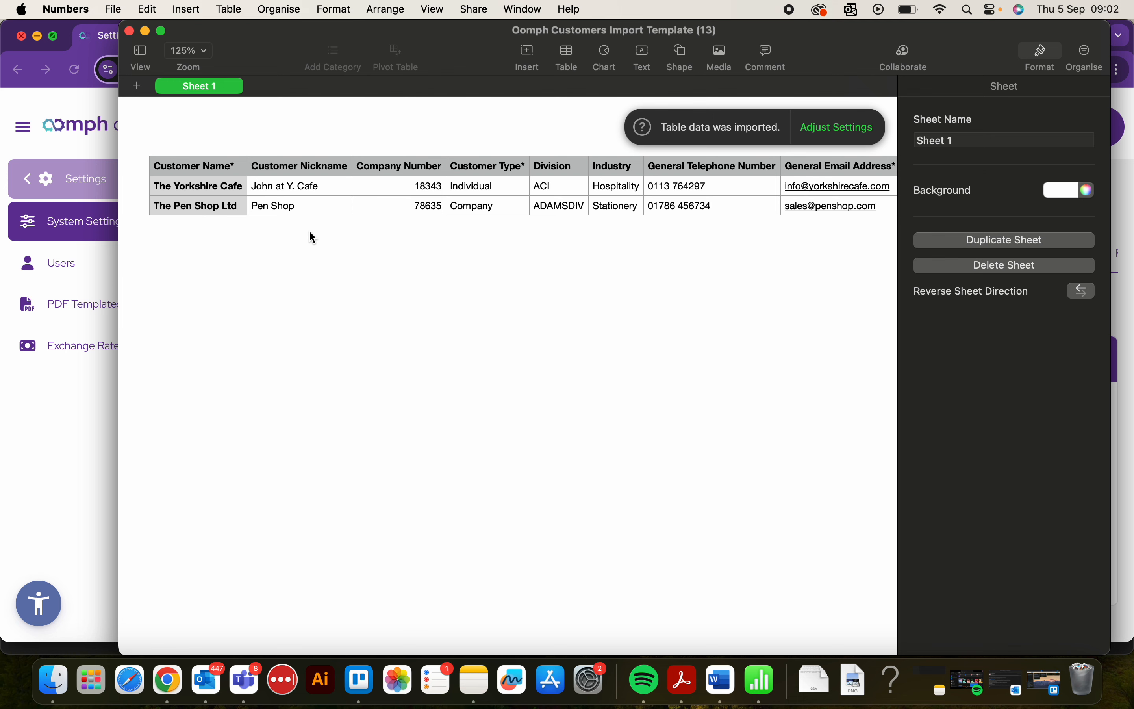
Examine all column headers and sample rows of the customers template in Numbers, and close the spreadsheet.
scroll(500, 228, right, 5)
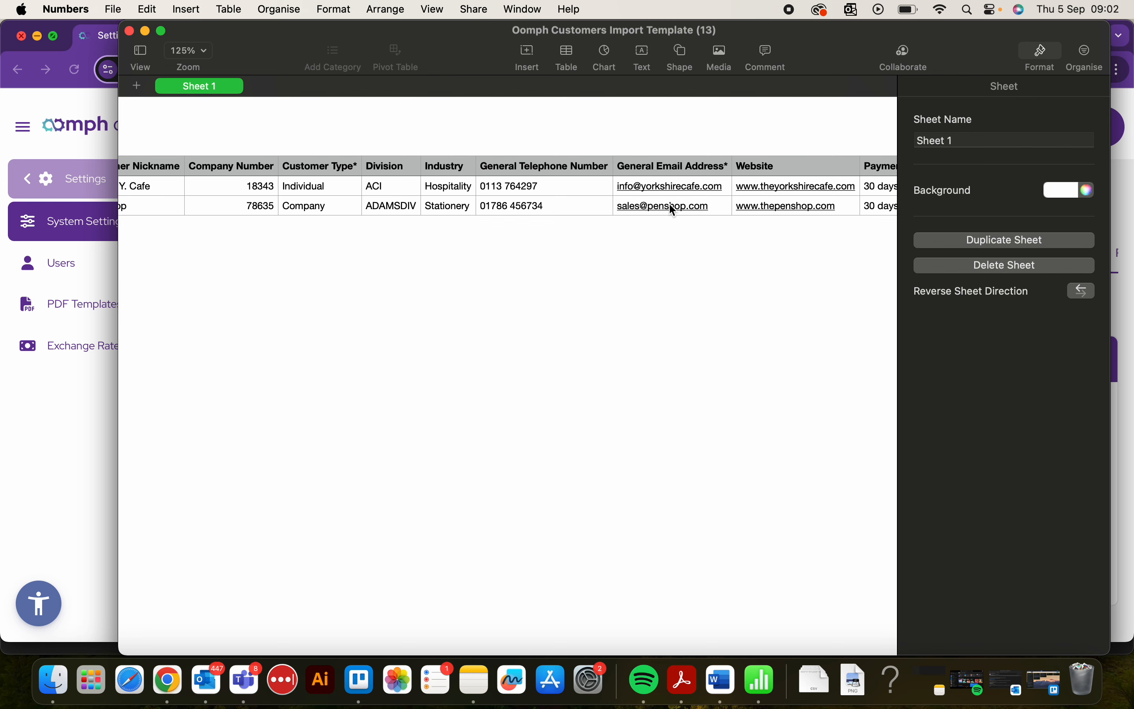
scroll(532, 216, left, 5)
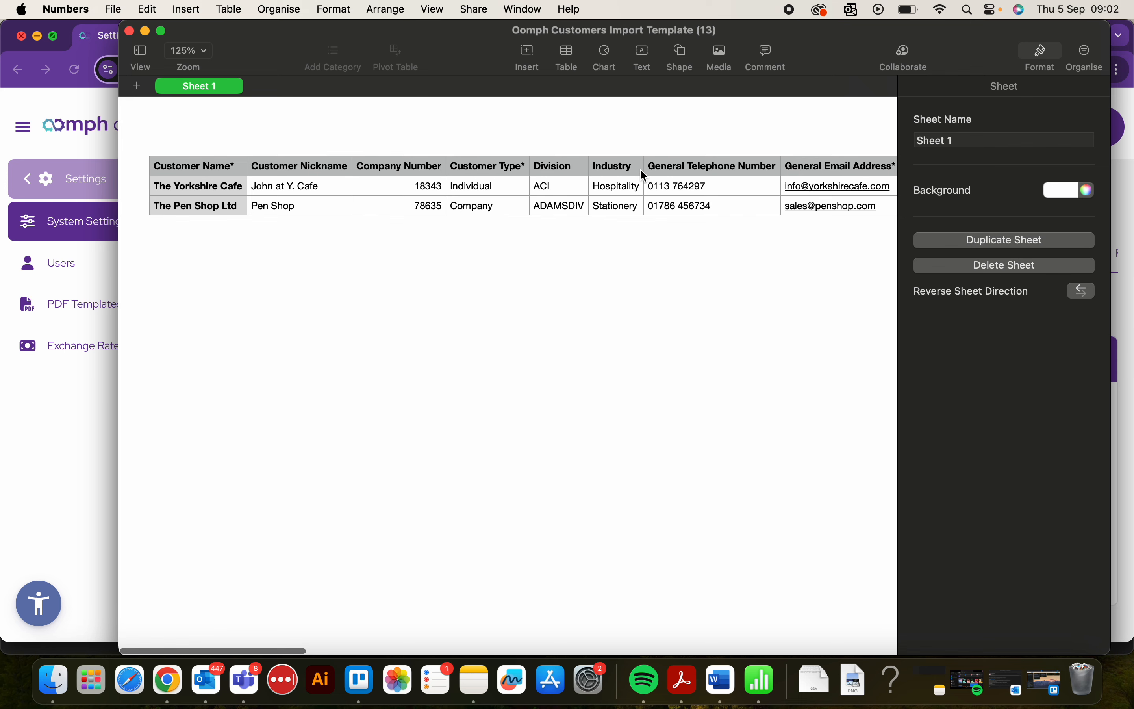
scroll(641, 169, right, 10)
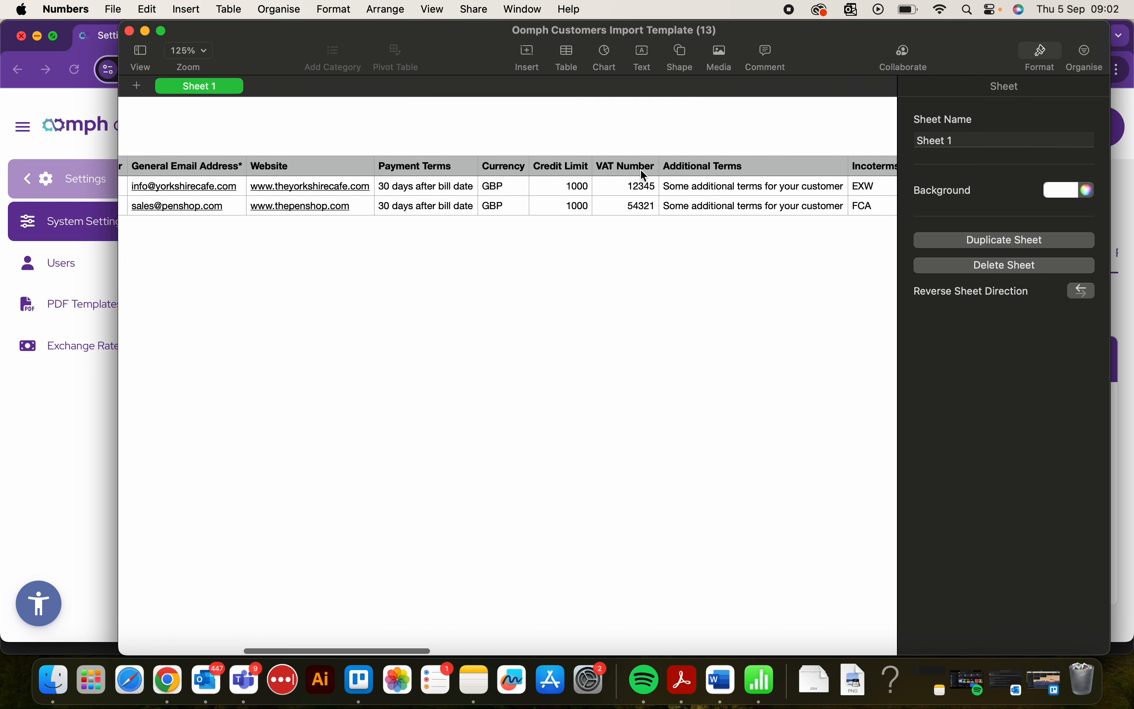
scroll(644, 176, right, 4)
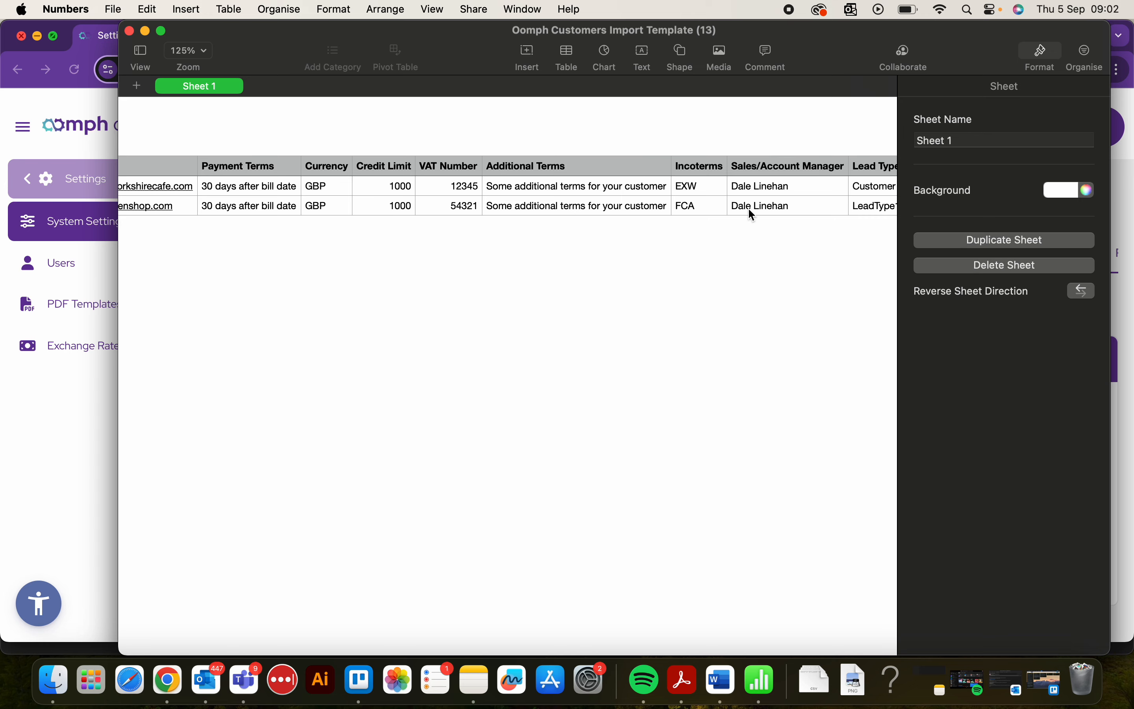
scroll(748, 211, right, 8)
scroll(753, 206, right, 10)
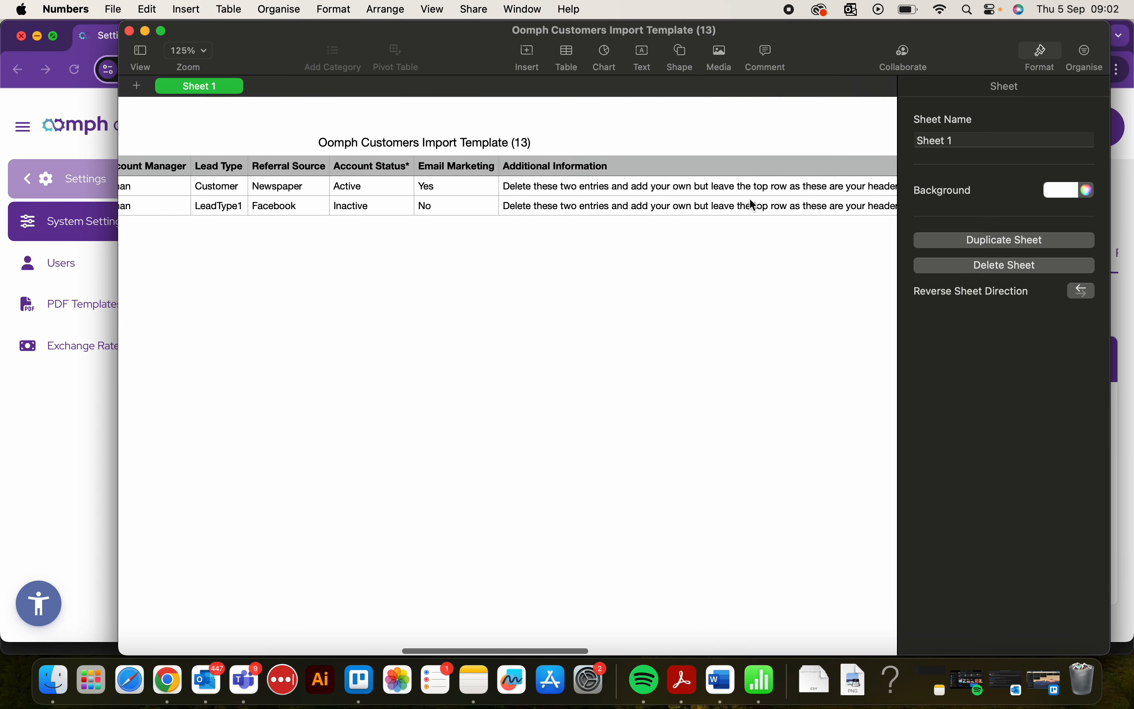
scroll(753, 206, right, 4)
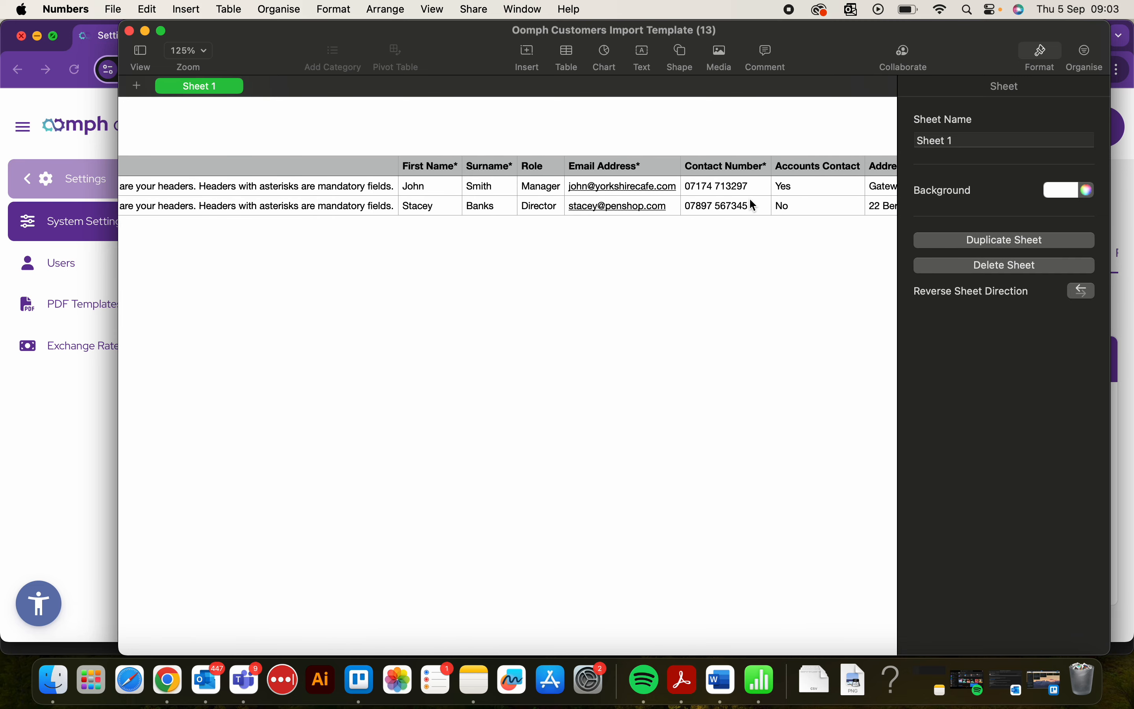
scroll(468, 212, left, 20)
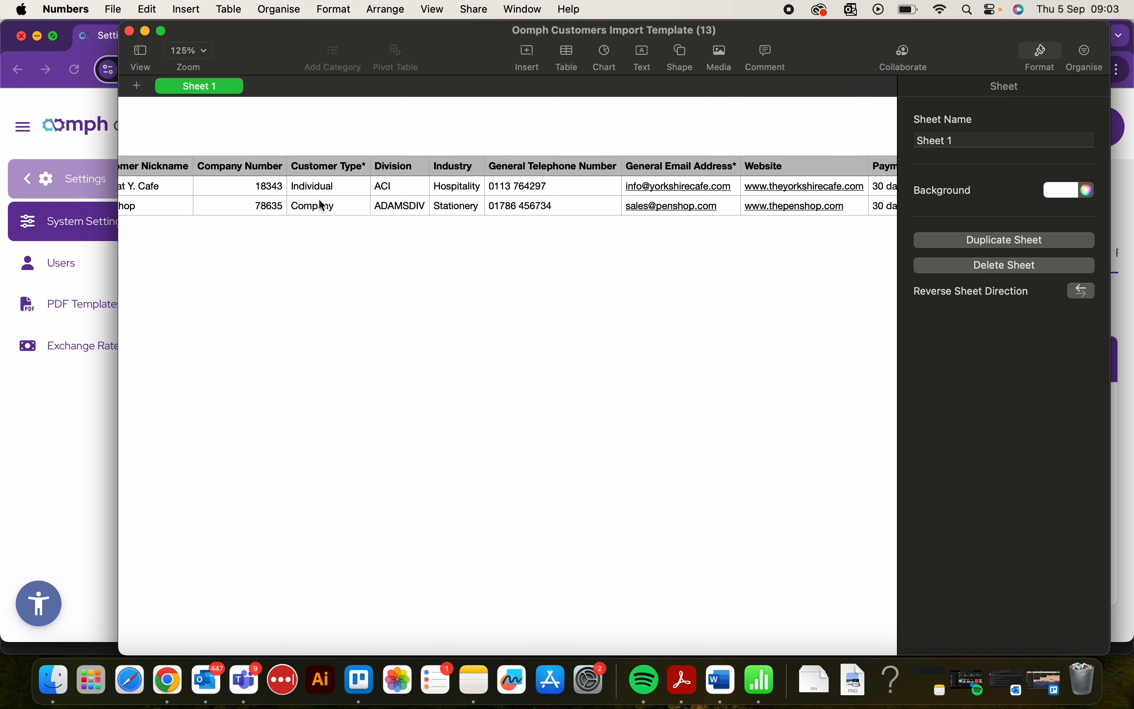
scroll(323, 206, left, 5)
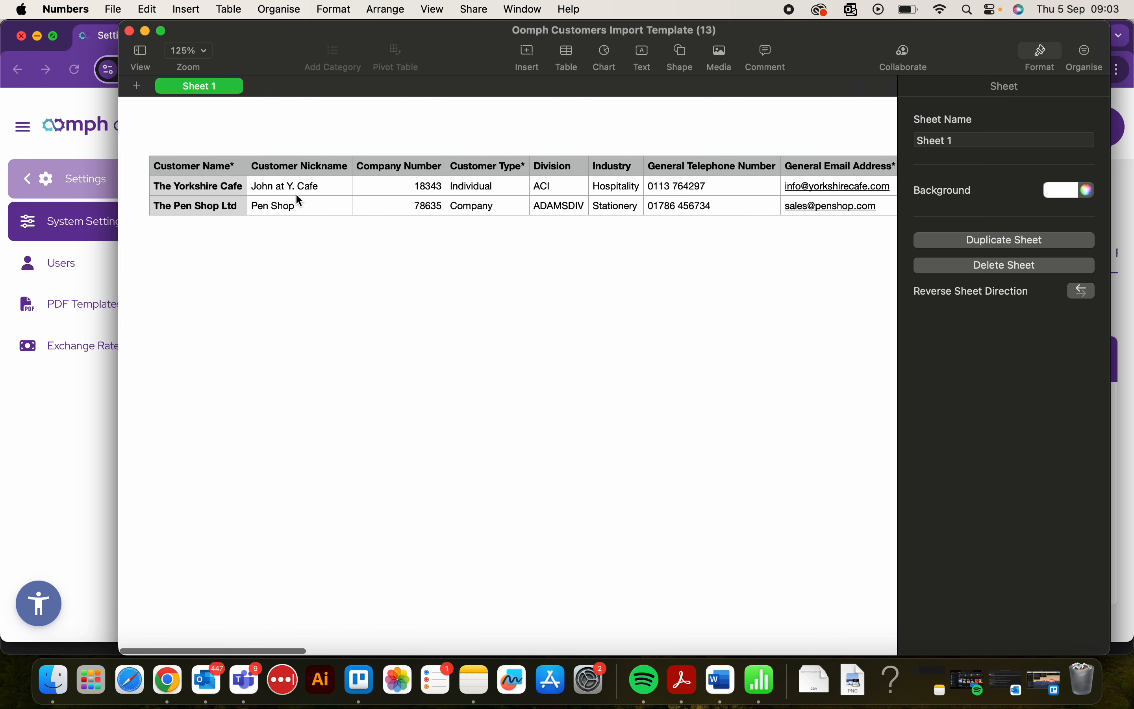
click(129, 31)
Attach Oomph Customers Import Template (13).csv from the Downloads folder as the import file.
scroll(433, 434, down, 2)
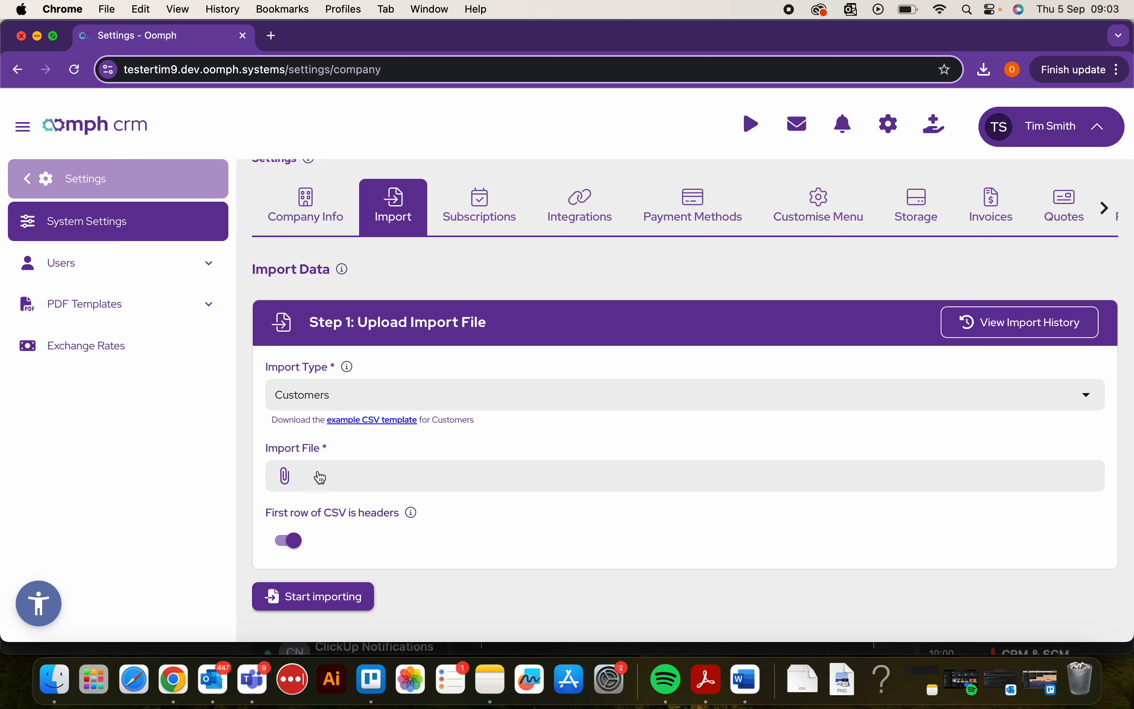
click(411, 480)
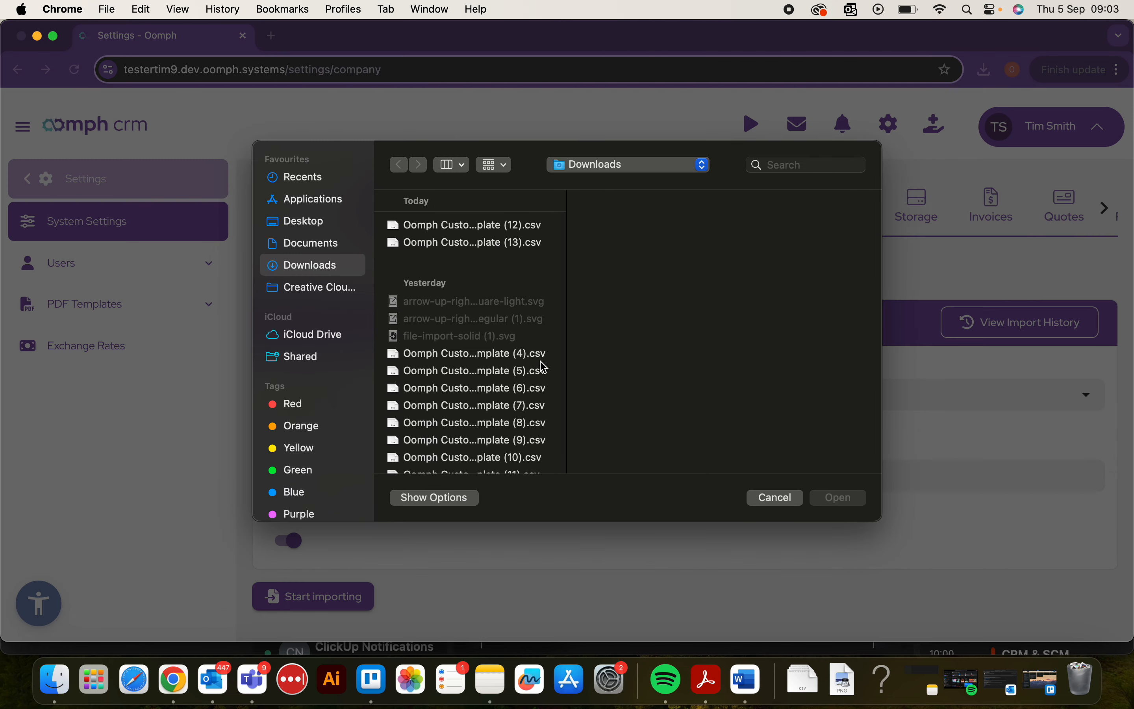
click(486, 243)
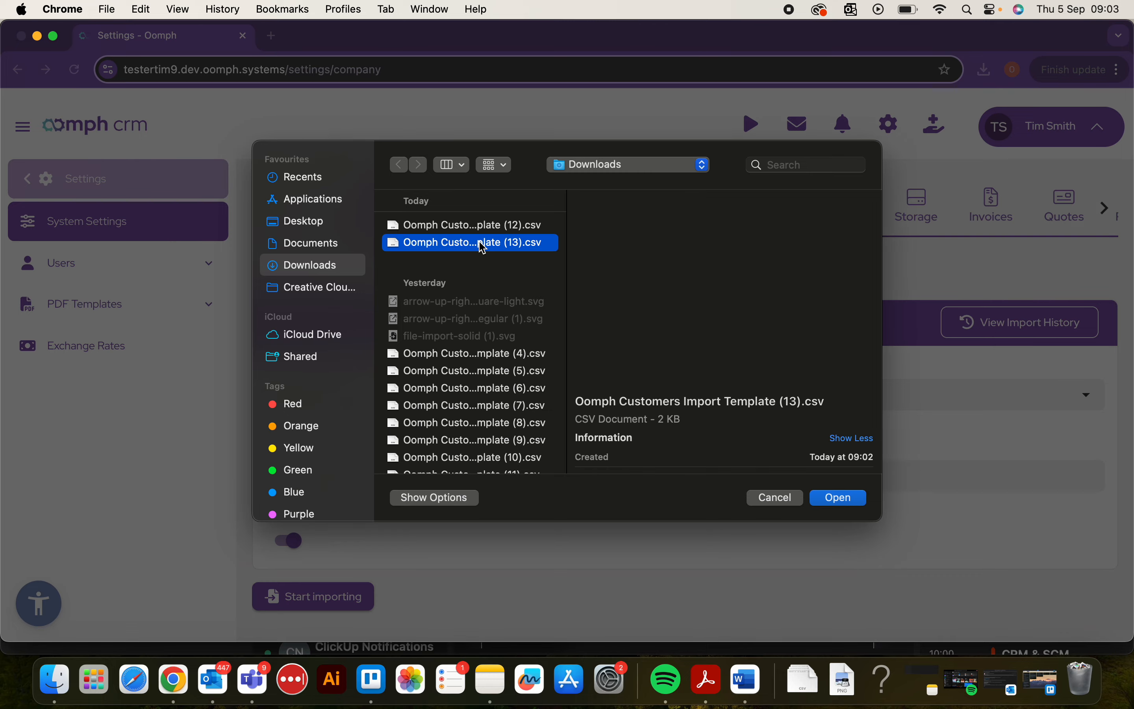
click(841, 498)
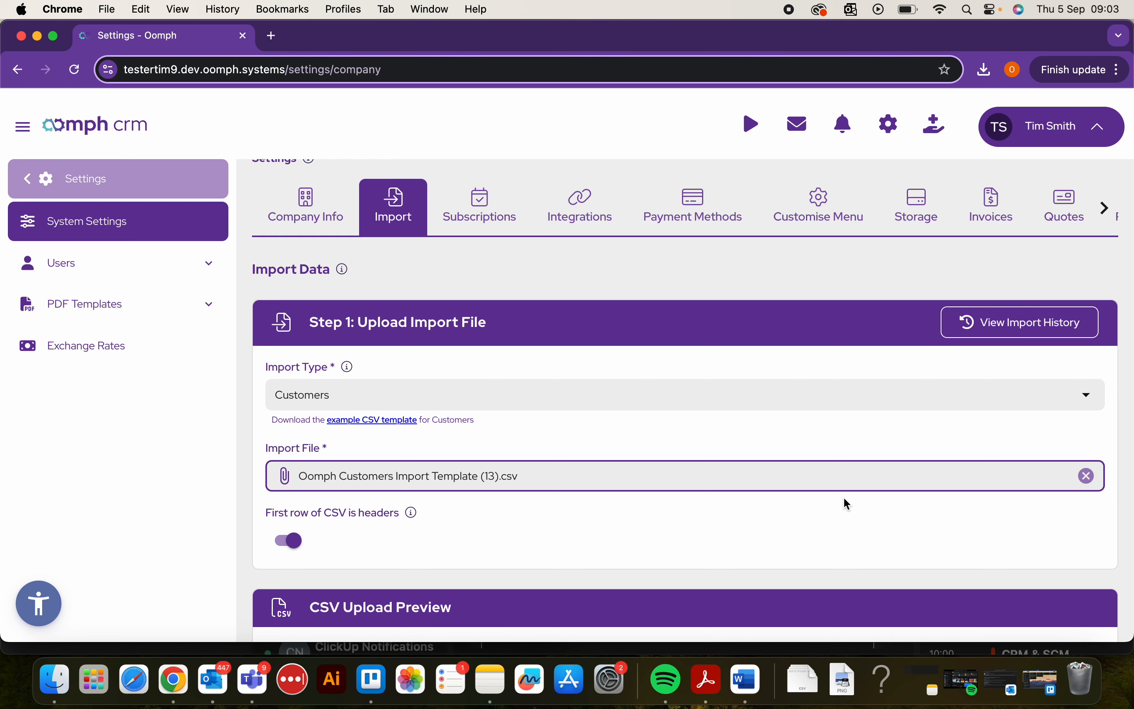
Return the browser to full screen and examine the columns and rows of the CSV upload preview.
scroll(844, 498, down, 1)
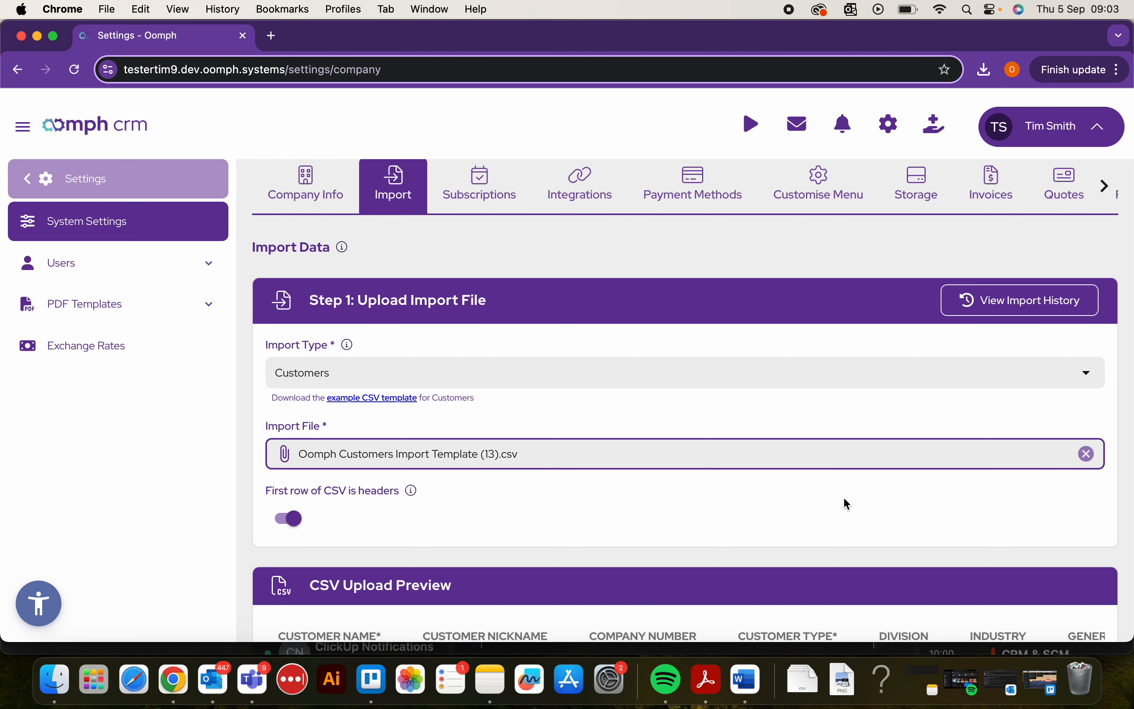
scroll(848, 504, down, 3)
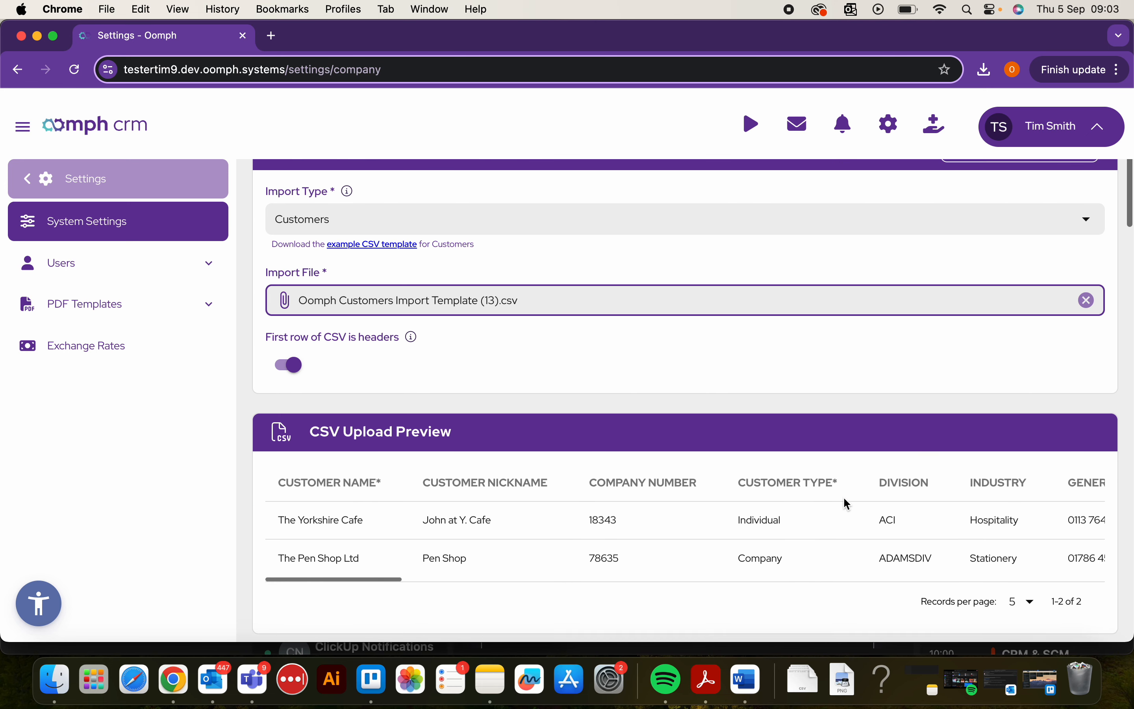
click(53, 35)
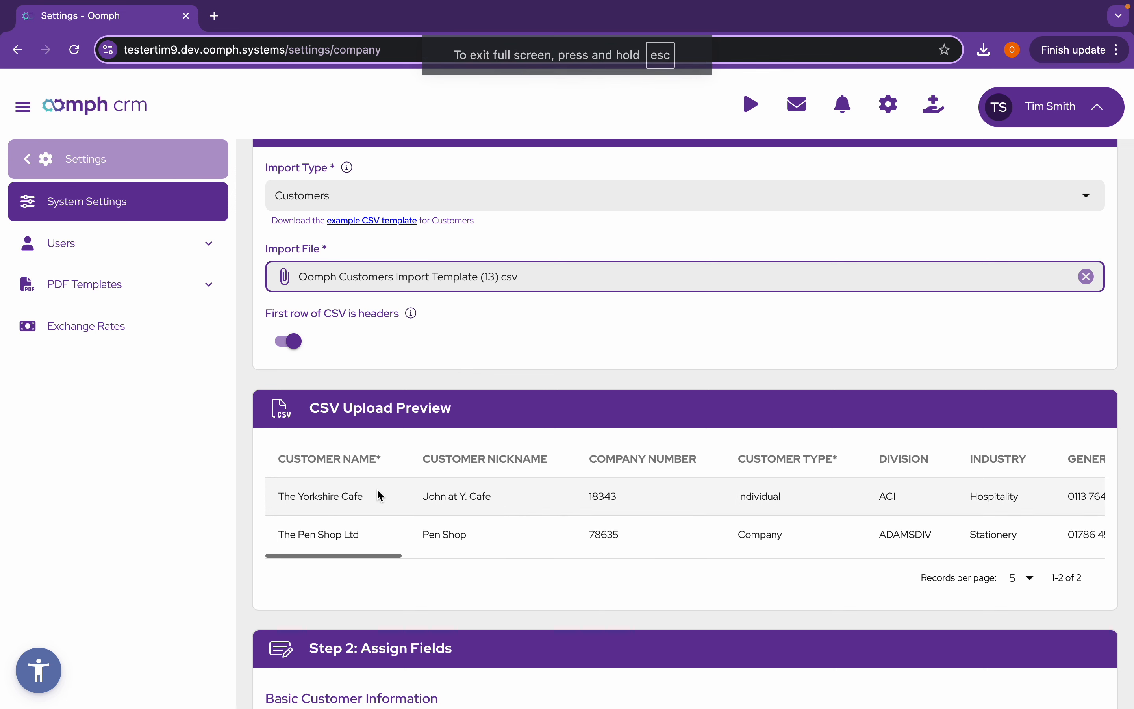
scroll(421, 490, down, 1)
scroll(513, 471, up, 1)
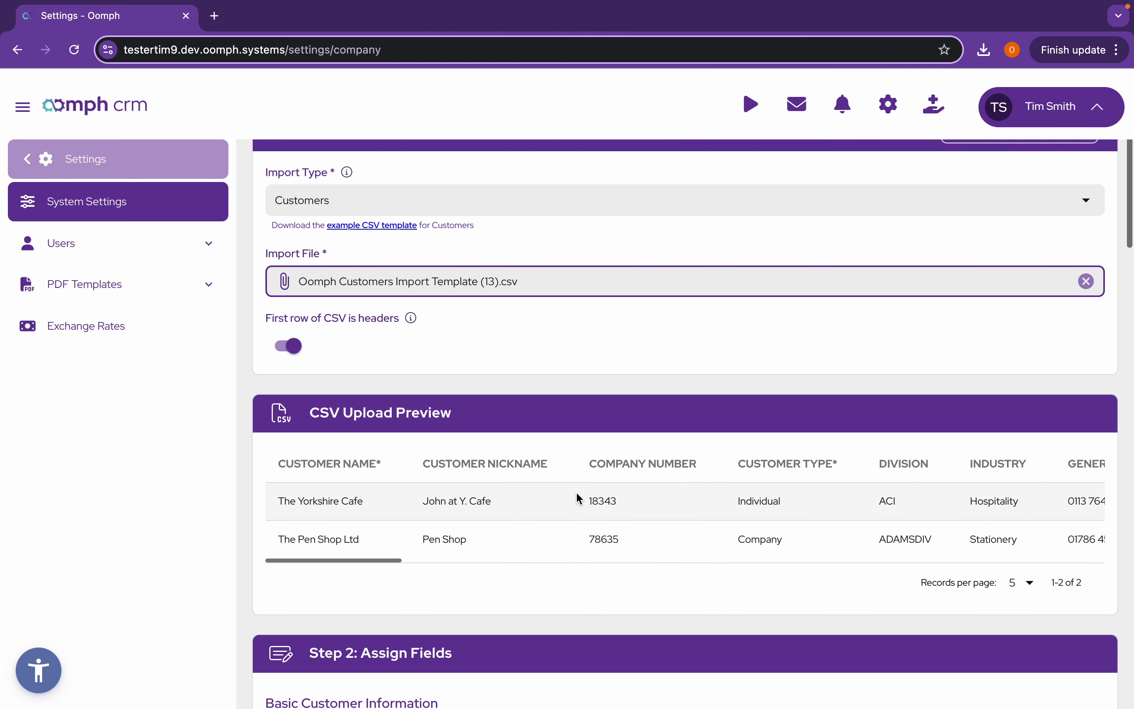
scroll(576, 497, right, 10)
scroll(578, 494, right, 5)
scroll(580, 497, right, 15)
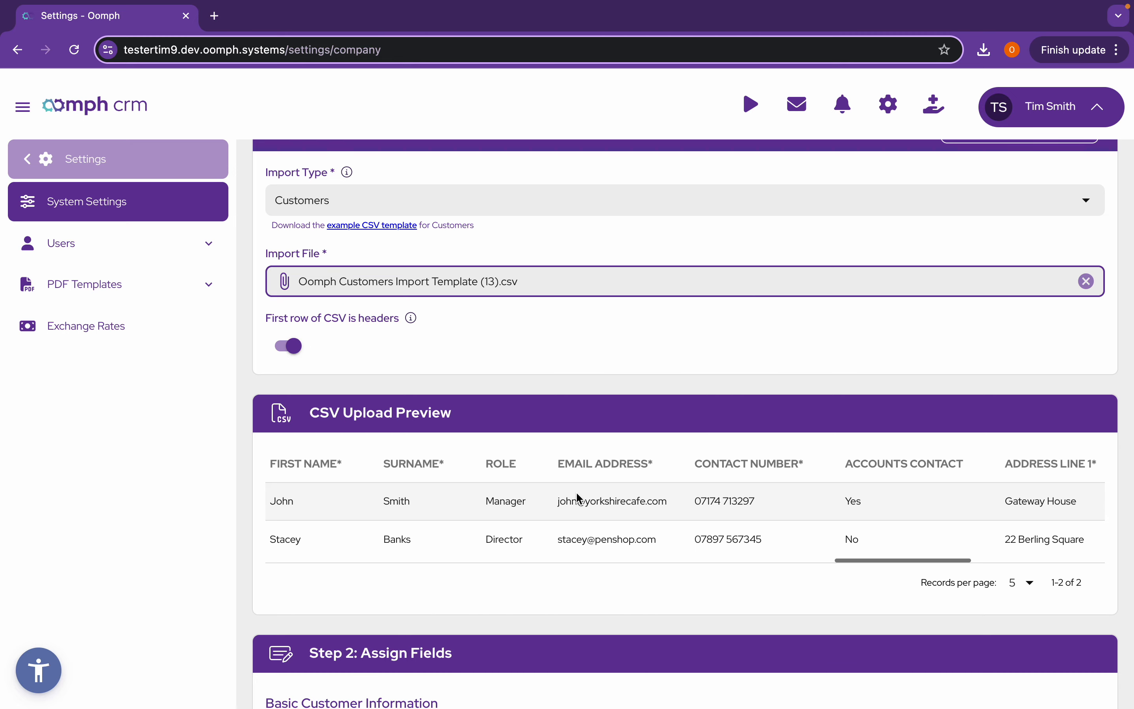
Turn off the option treating the CSV's first row as headers, check the upload preview, and turn it back on.
scroll(580, 498, left, 20)
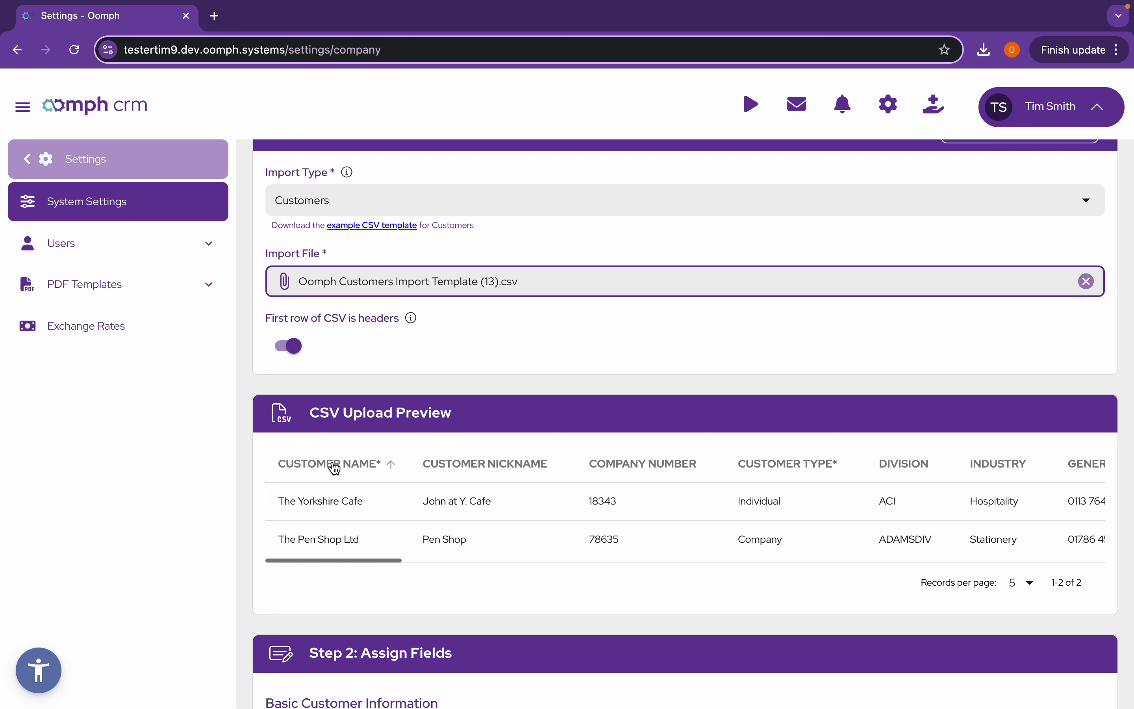
click(293, 349)
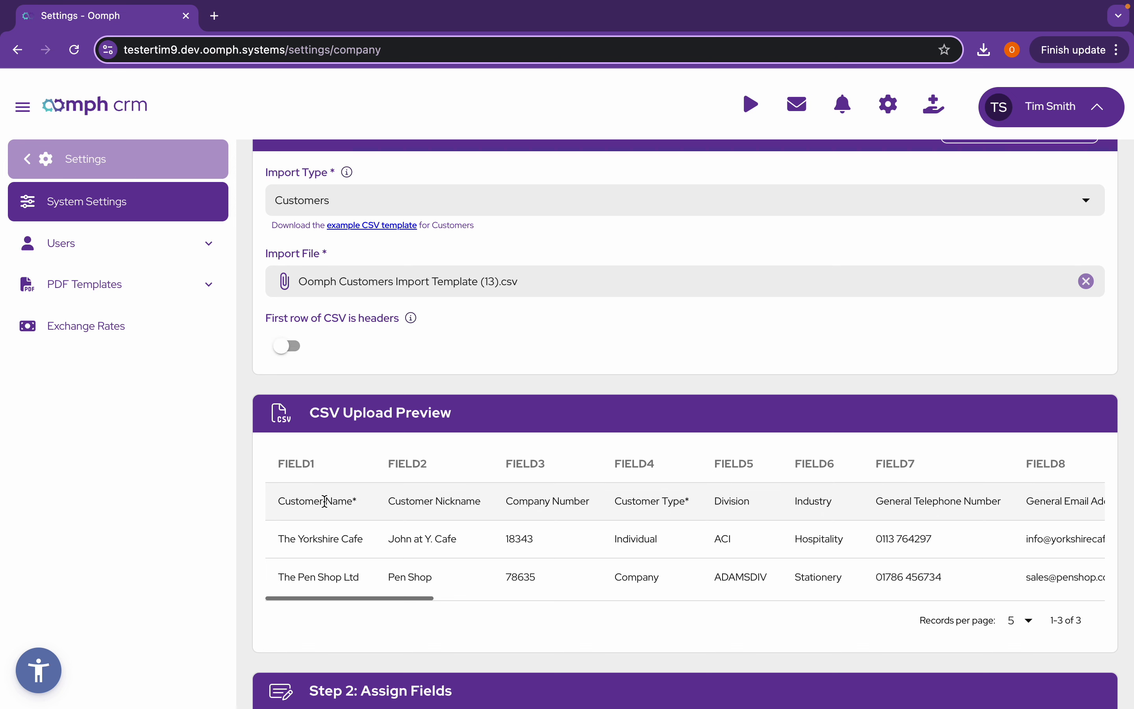
click(293, 347)
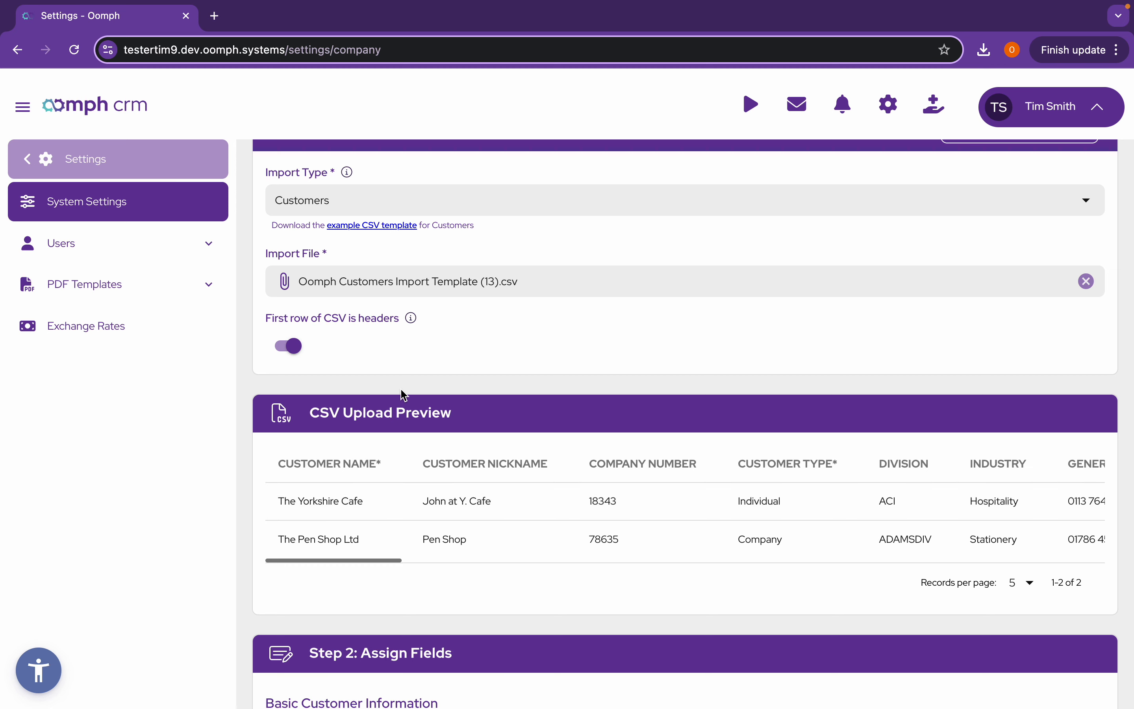
Read the help notes for the first-row headers option and the import type.
scroll(375, 369, down, 1)
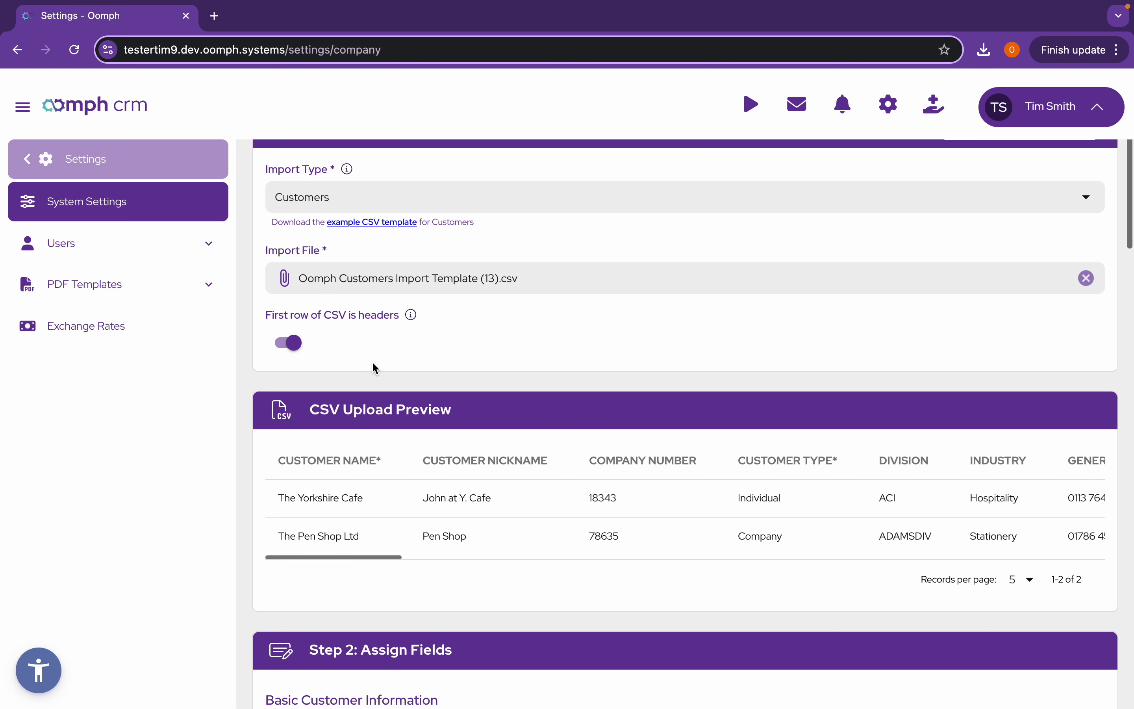
scroll(373, 363, up, 1)
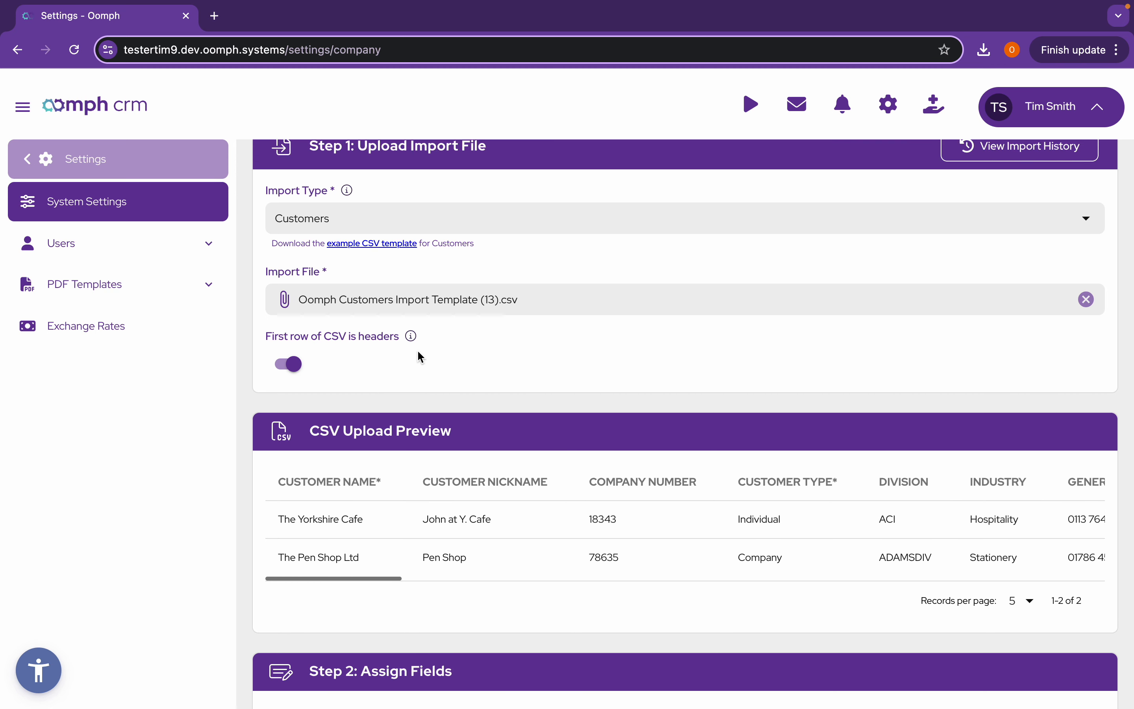
mouse_move(413, 337)
mouse_move(348, 192)
Map the Customer Name field to the Customer Name* column in the basic customer information, and recheck the available column choices.
scroll(468, 330, down, 2)
scroll(470, 336, down, 8)
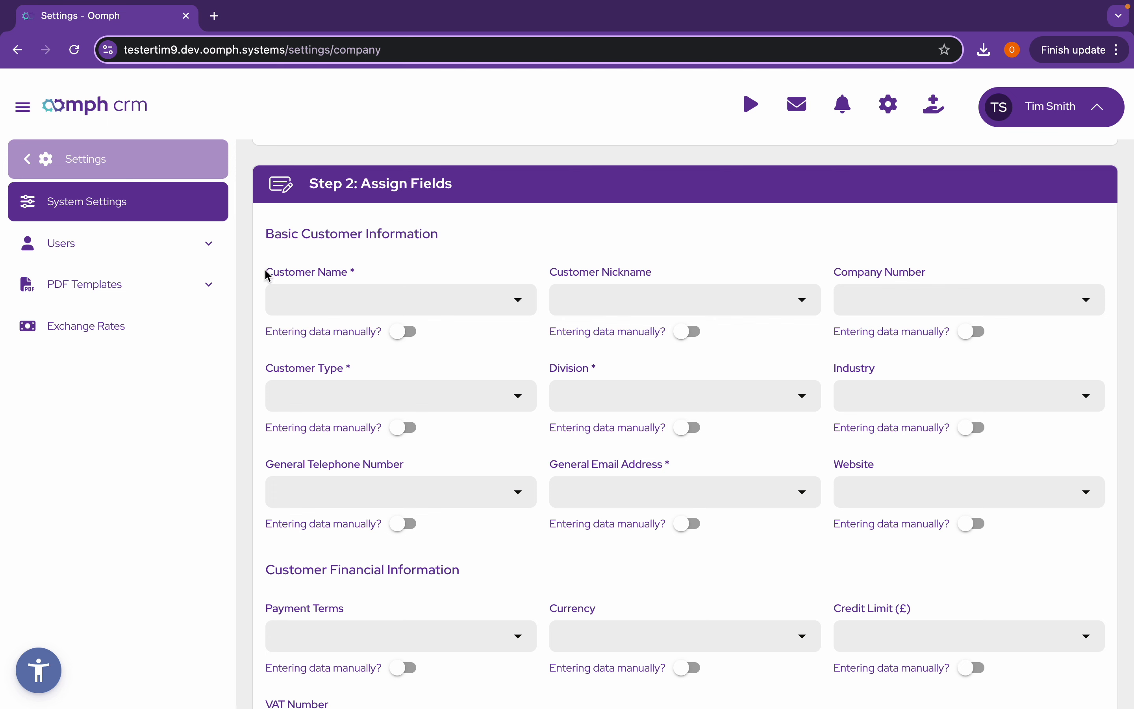
drag(267, 271, 358, 274)
click(386, 263)
click(478, 307)
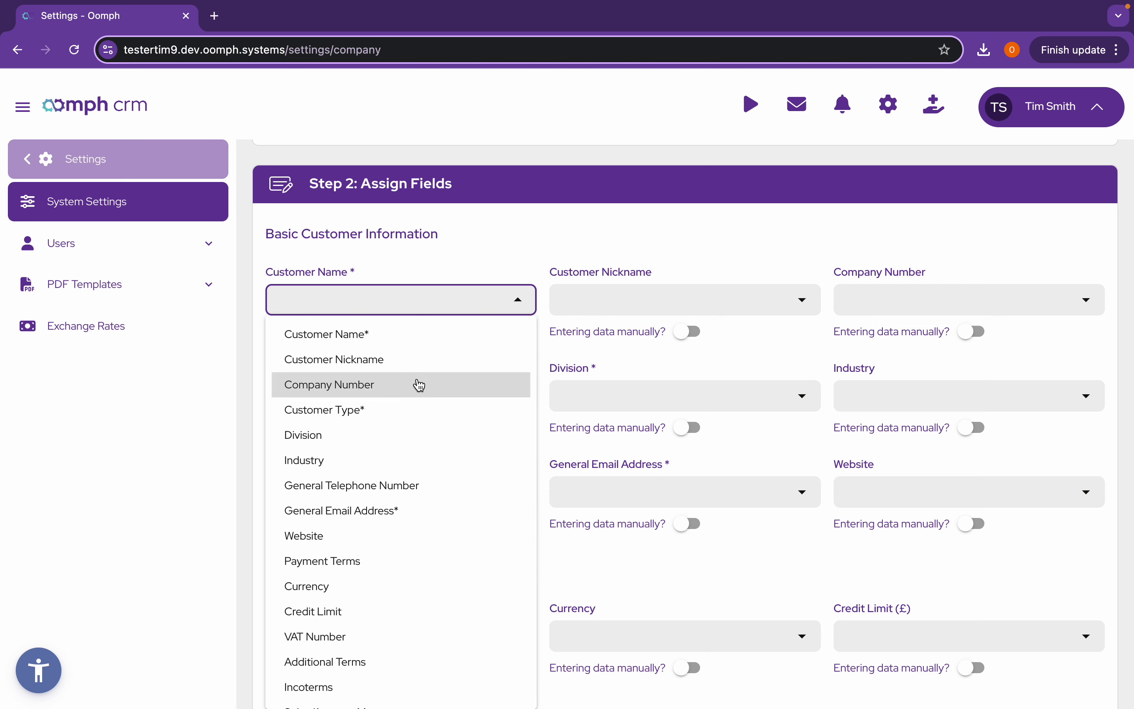
click(379, 340)
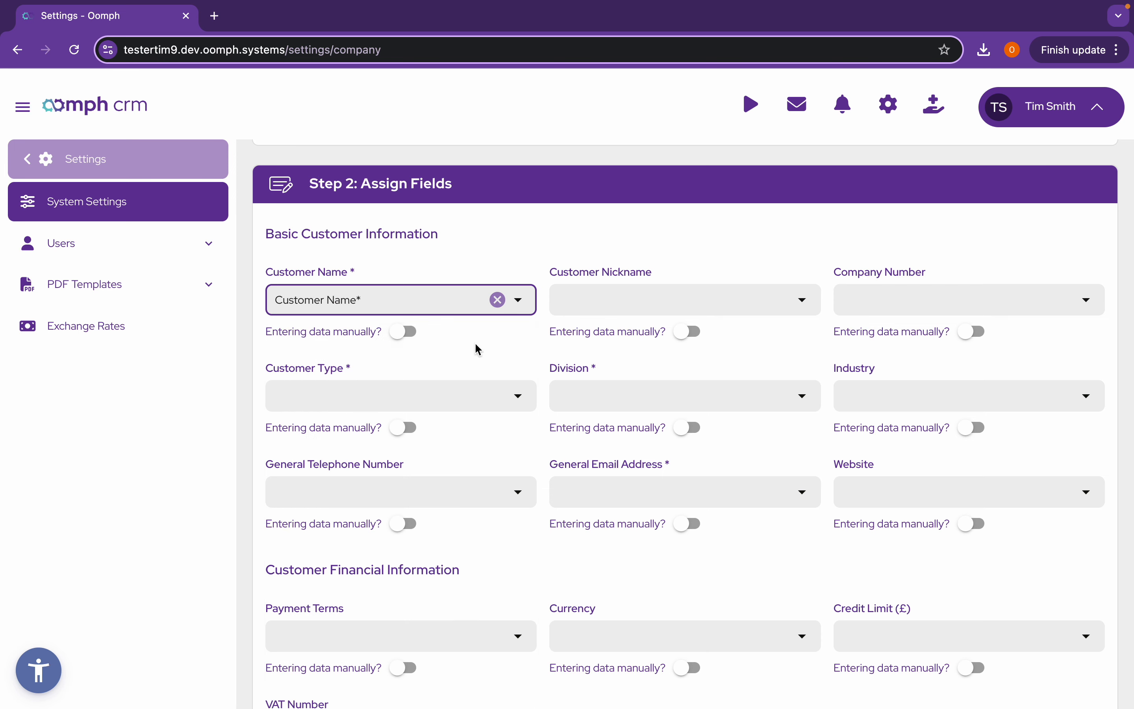
click(442, 307)
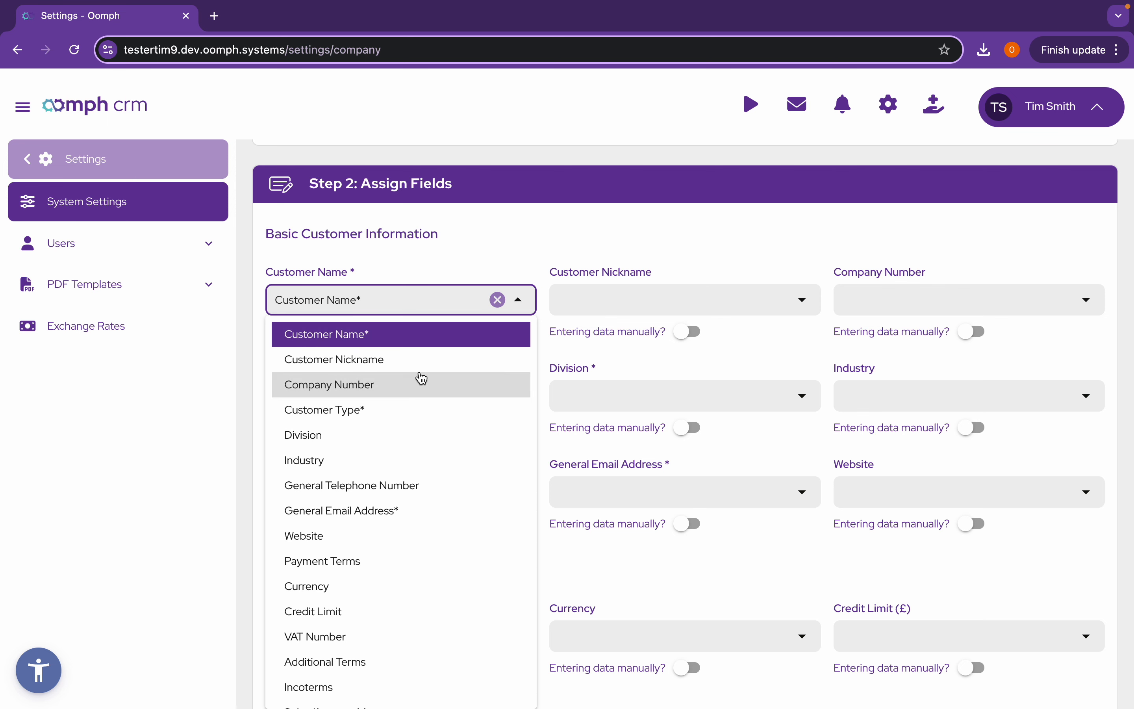
click(541, 263)
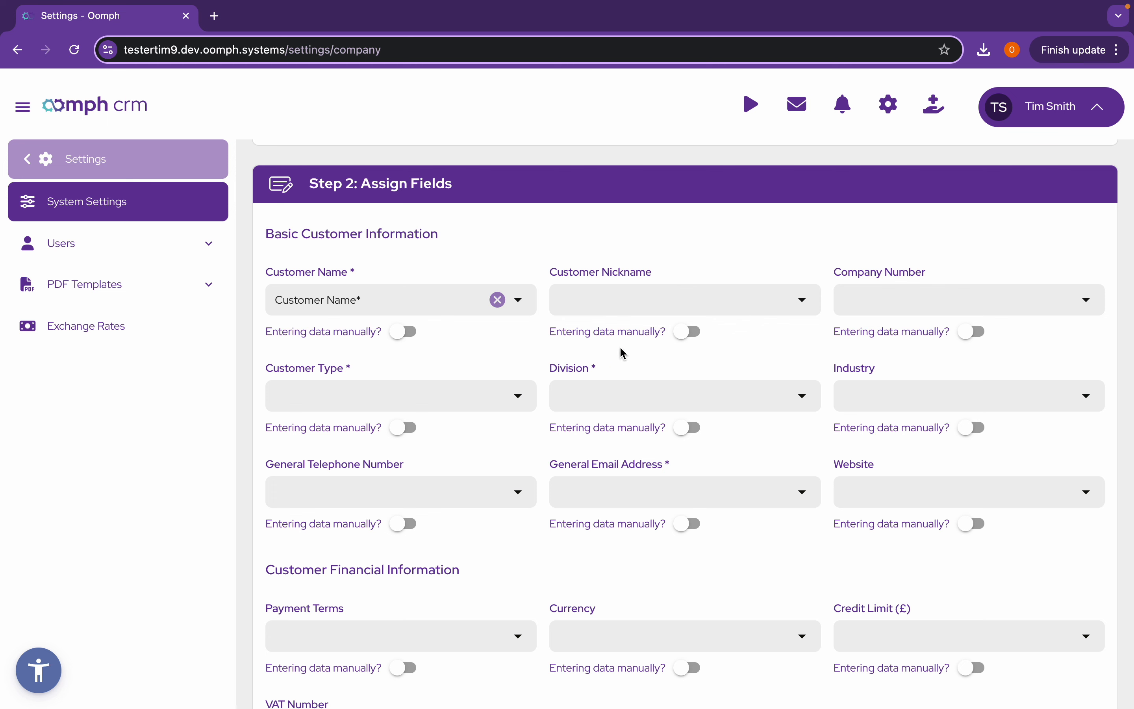
Map the Customer Type field to the Customer Type* column and the Division field to the Division column.
click(478, 394)
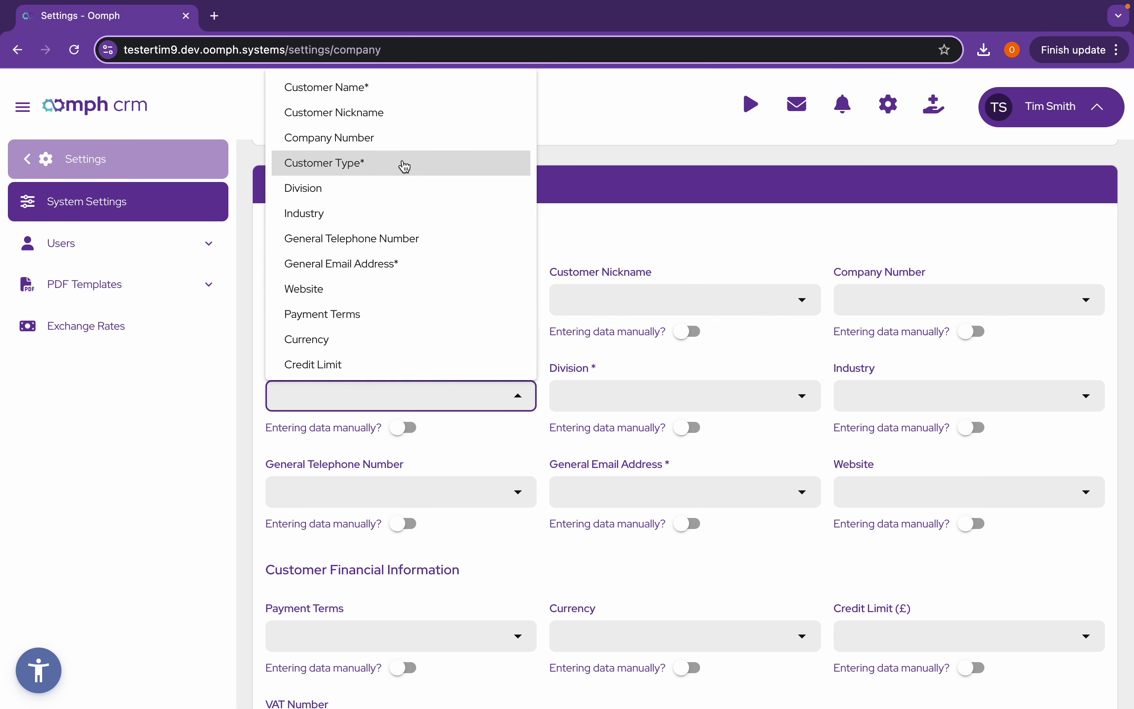
click(378, 172)
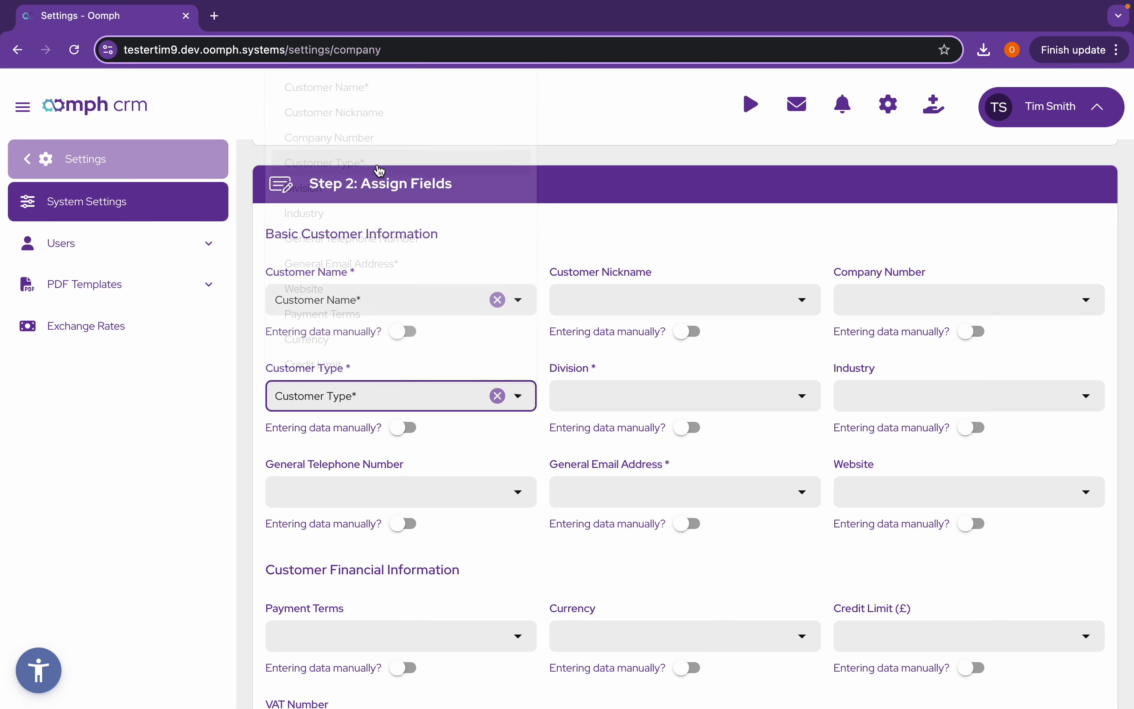
click(748, 389)
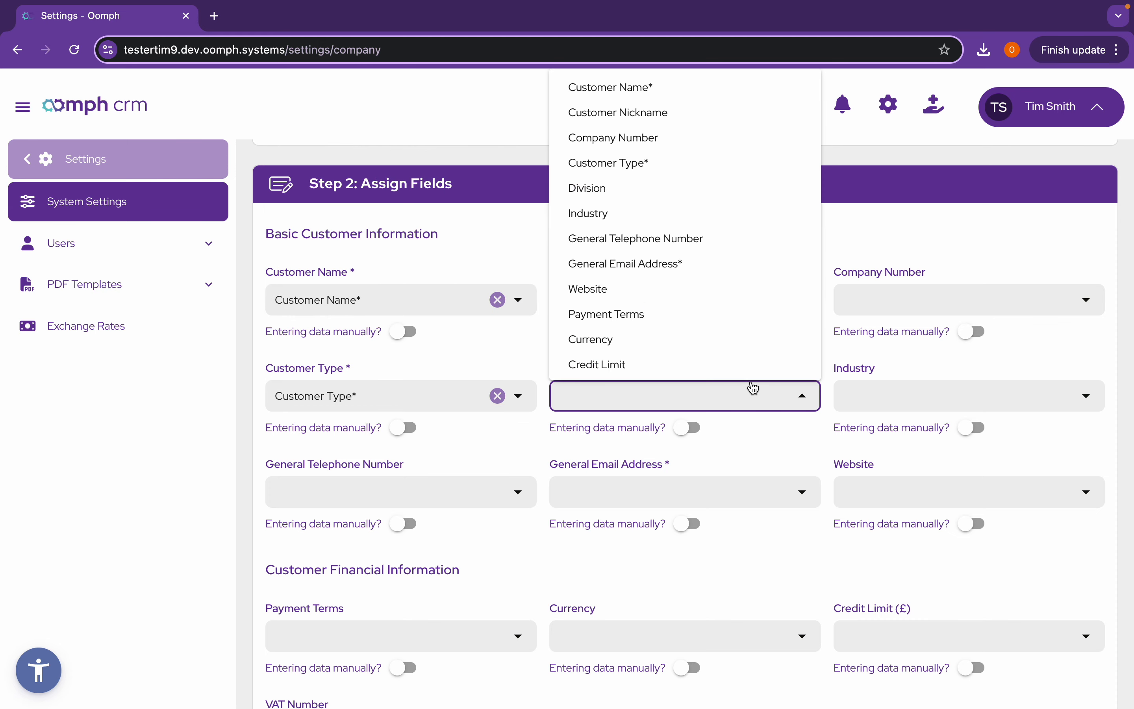
click(709, 194)
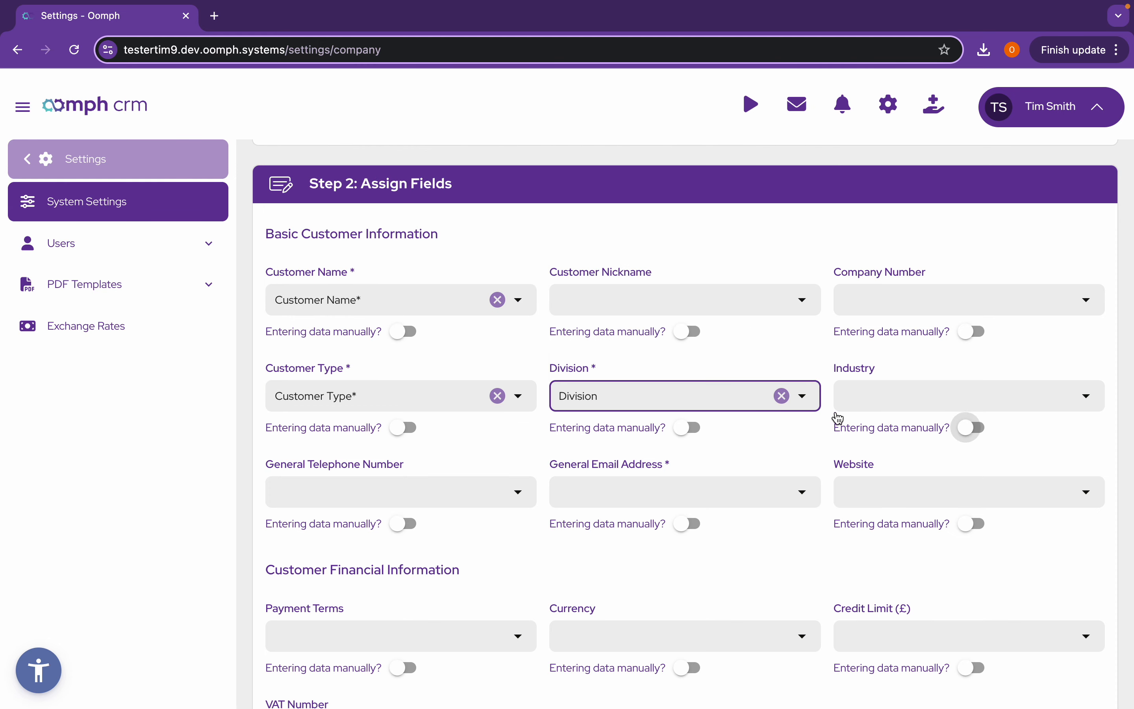
Map the General Email Address field to the General Email Address* column.
scroll(836, 422, down, 2)
scroll(764, 468, down, 1)
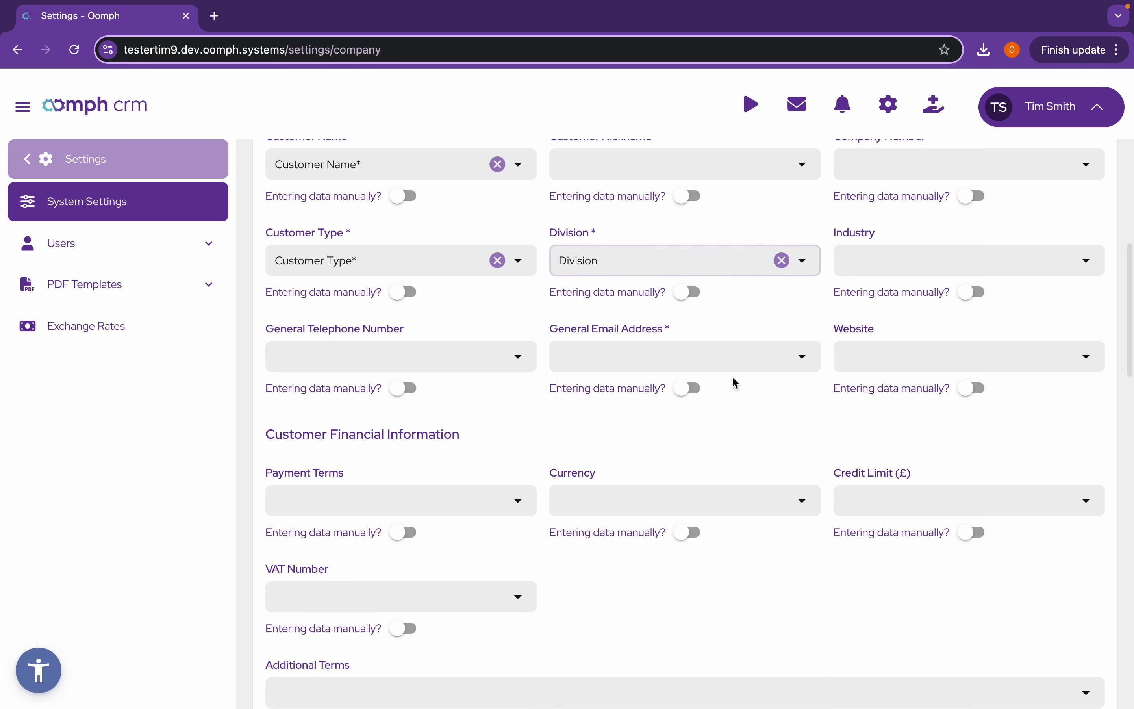
click(735, 365)
scroll(698, 502, down, 4)
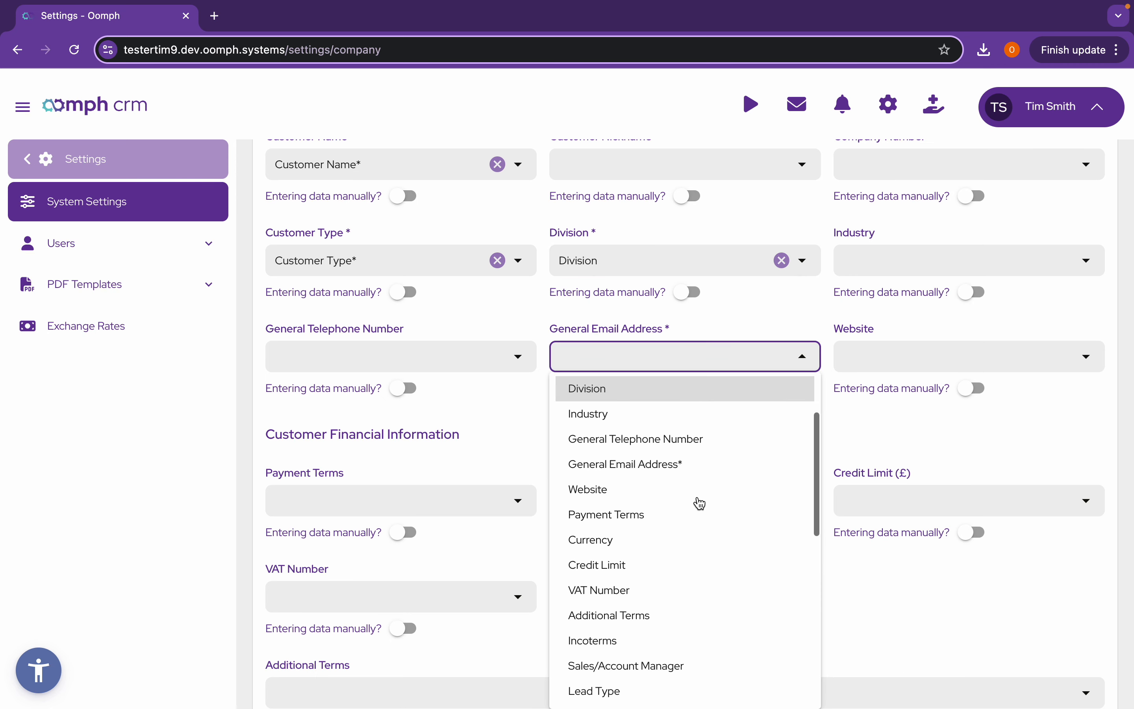
click(697, 466)
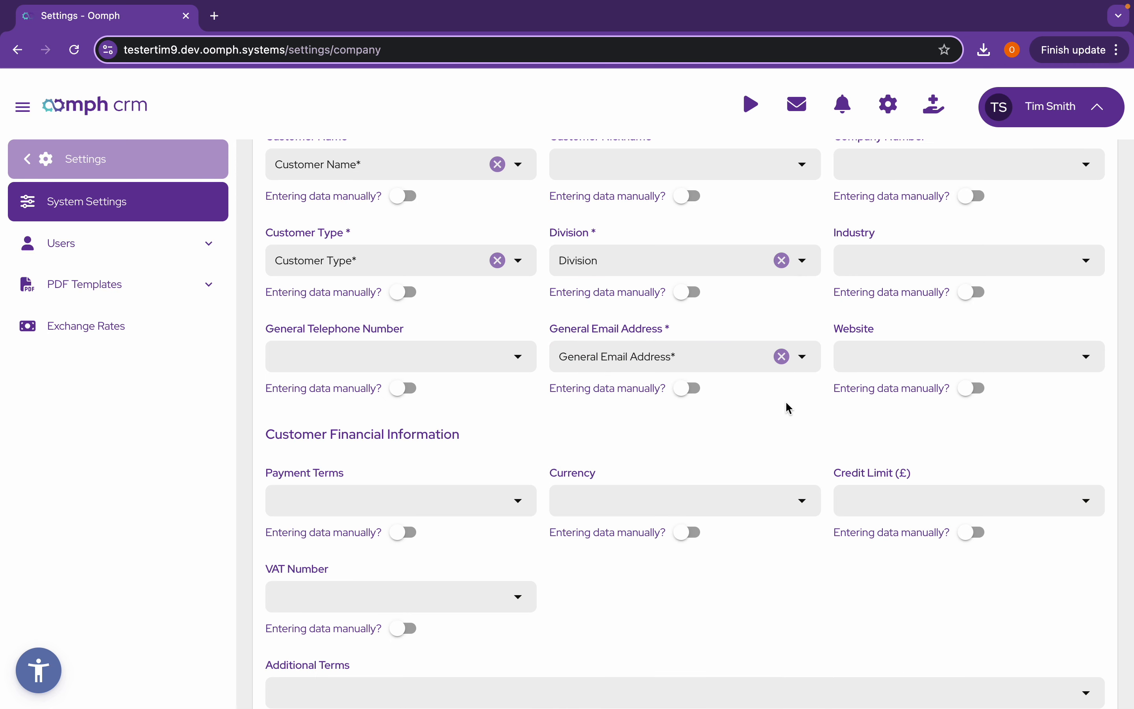
Map the Sales/Account Manager field in the customer management information to the Sales/Account Manager column.
scroll(789, 408, down, 1)
scroll(789, 408, up, 2)
scroll(790, 408, down, 6)
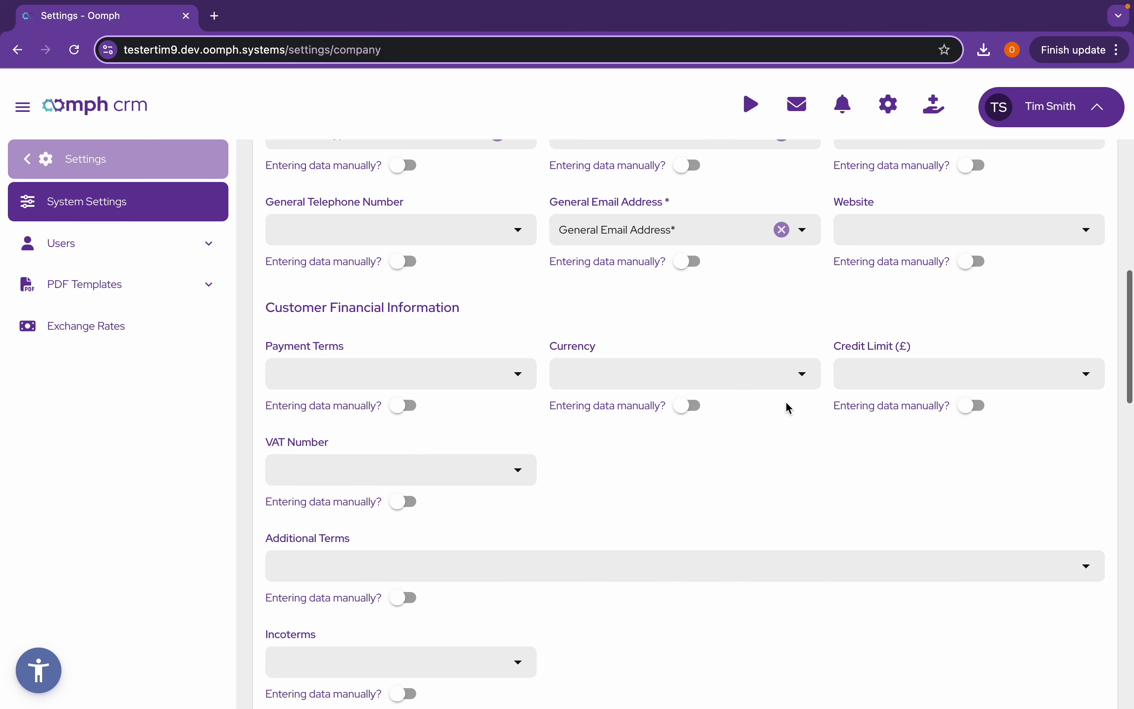
scroll(790, 408, down, 6)
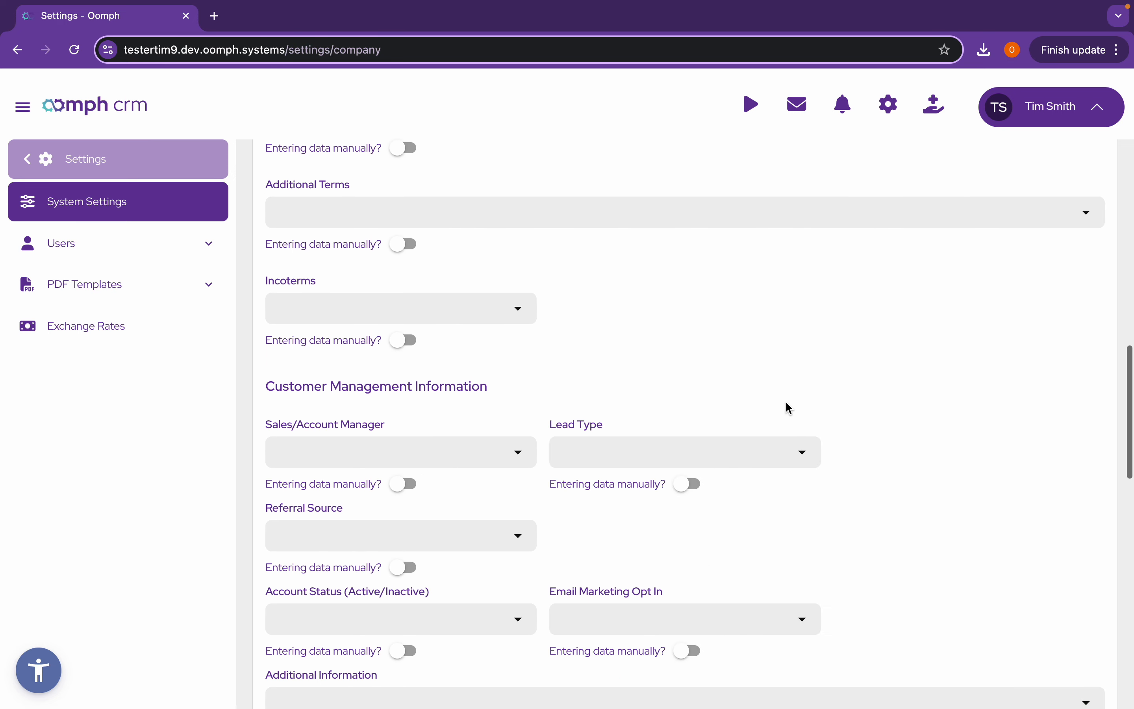
scroll(790, 408, down, 1)
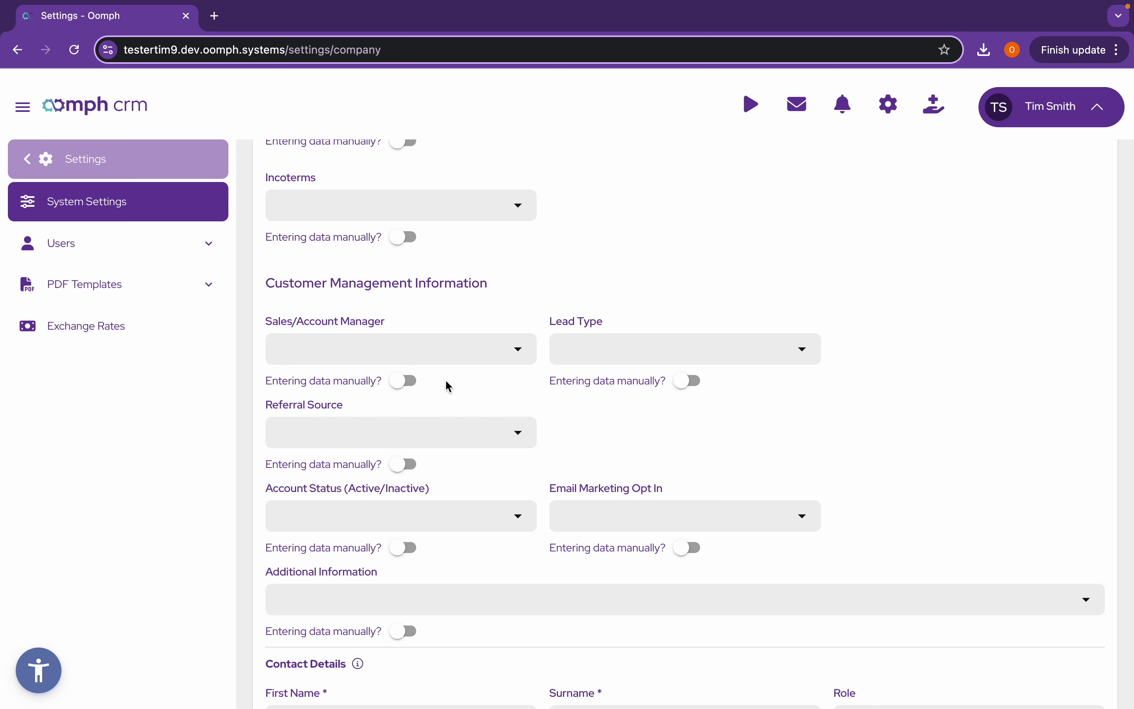
click(440, 359)
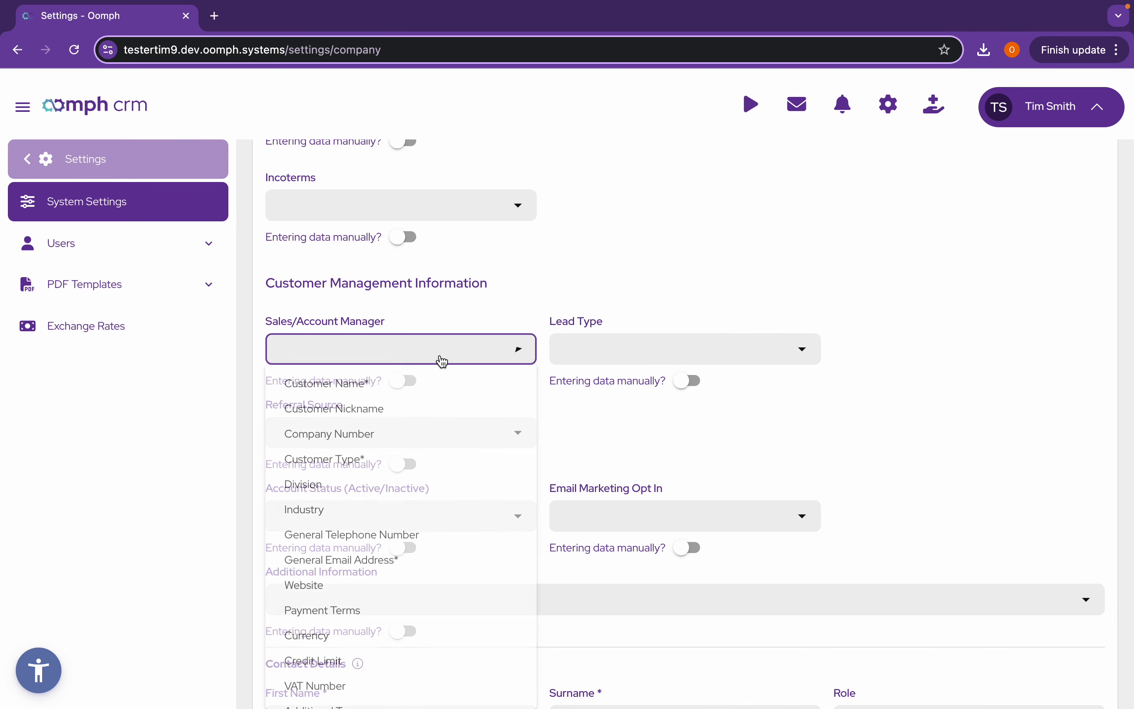
scroll(377, 514, down, 5)
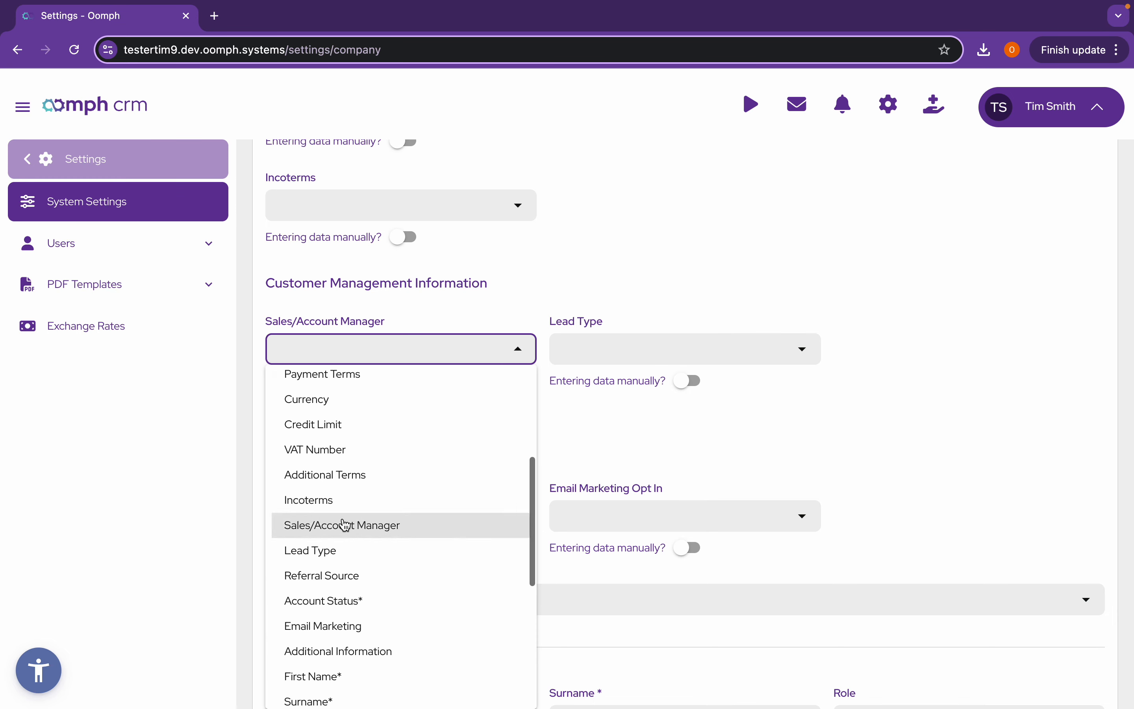
click(436, 536)
click(503, 393)
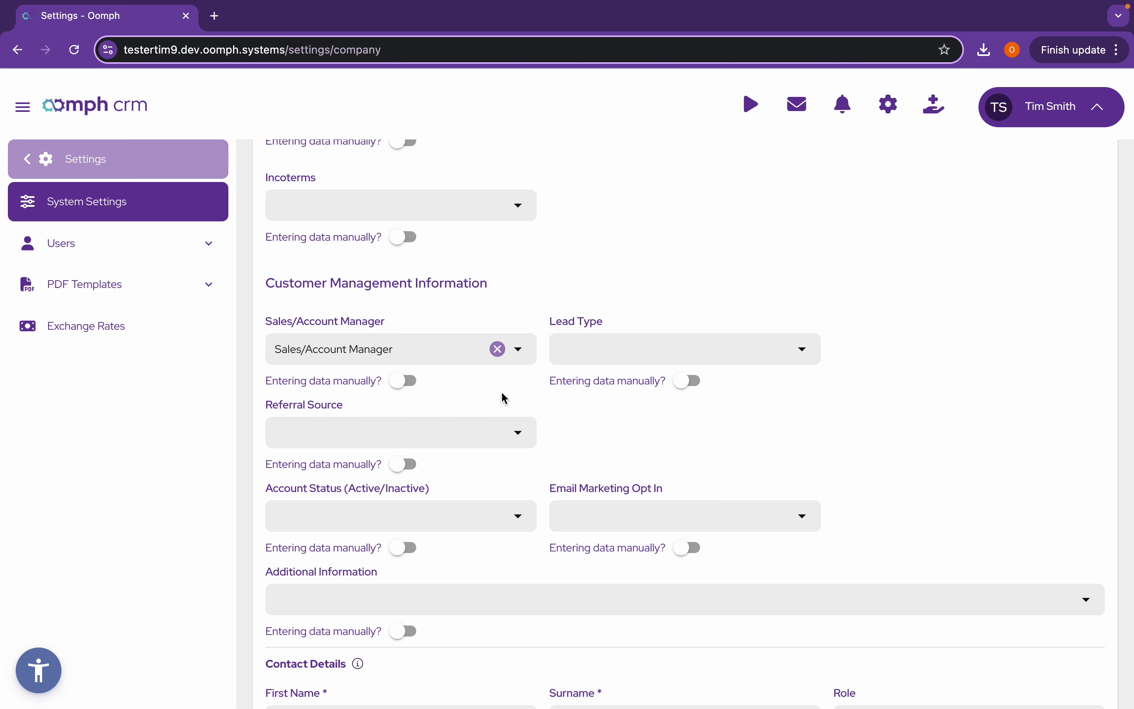
Switch Sales/Account Manager to manual data entry and pick a user, and clear the selection and manual entry again.
click(401, 381)
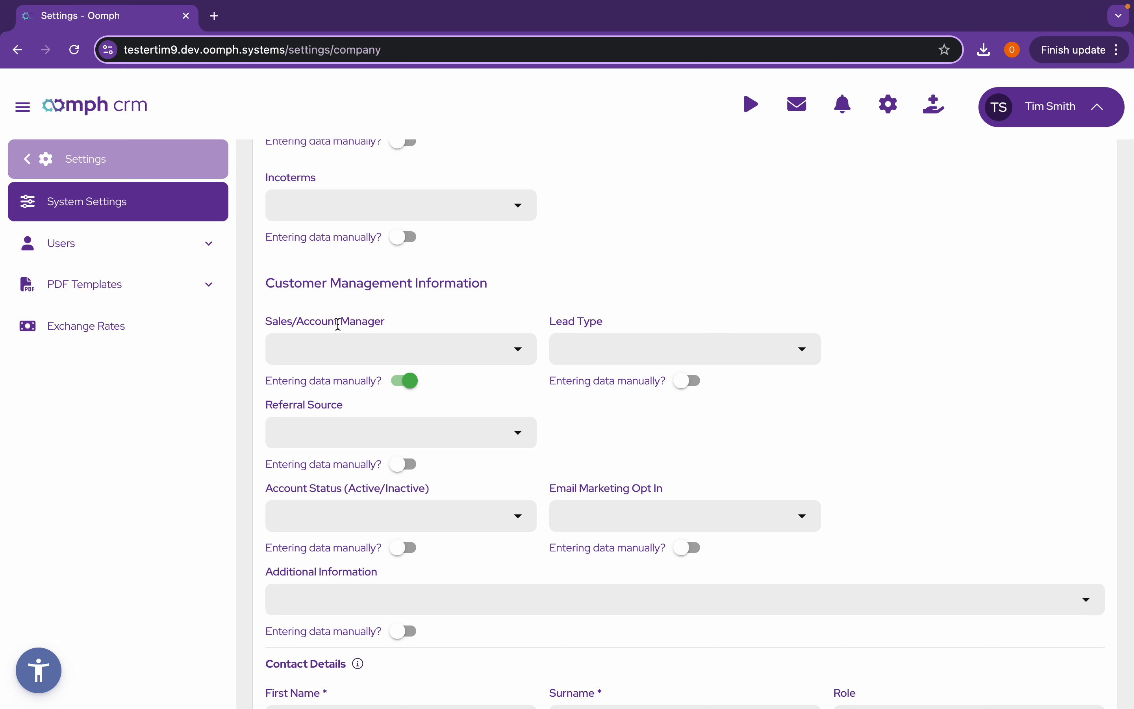
click(448, 344)
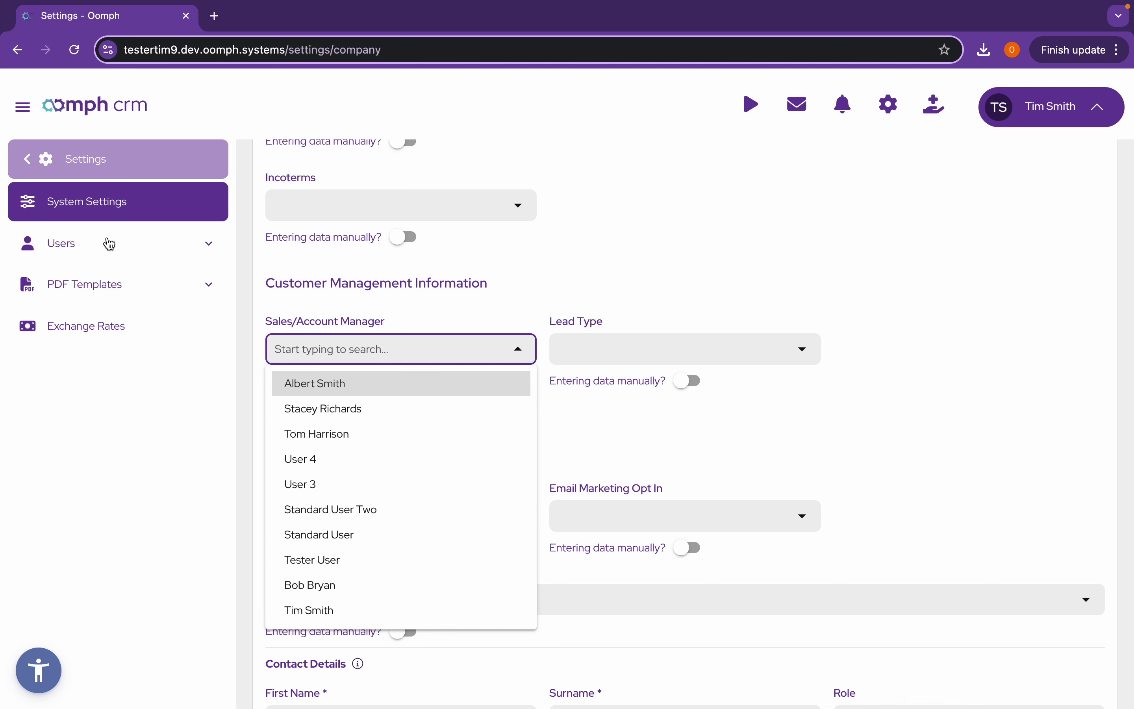
click(410, 395)
click(565, 290)
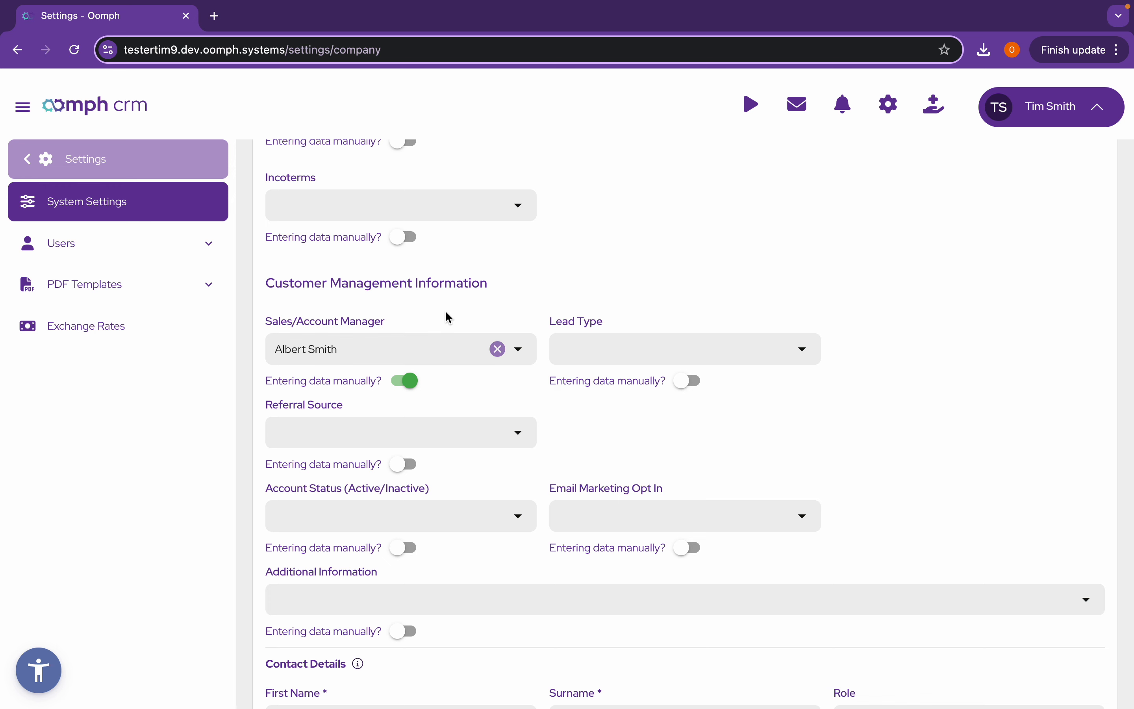
click(497, 348)
click(404, 381)
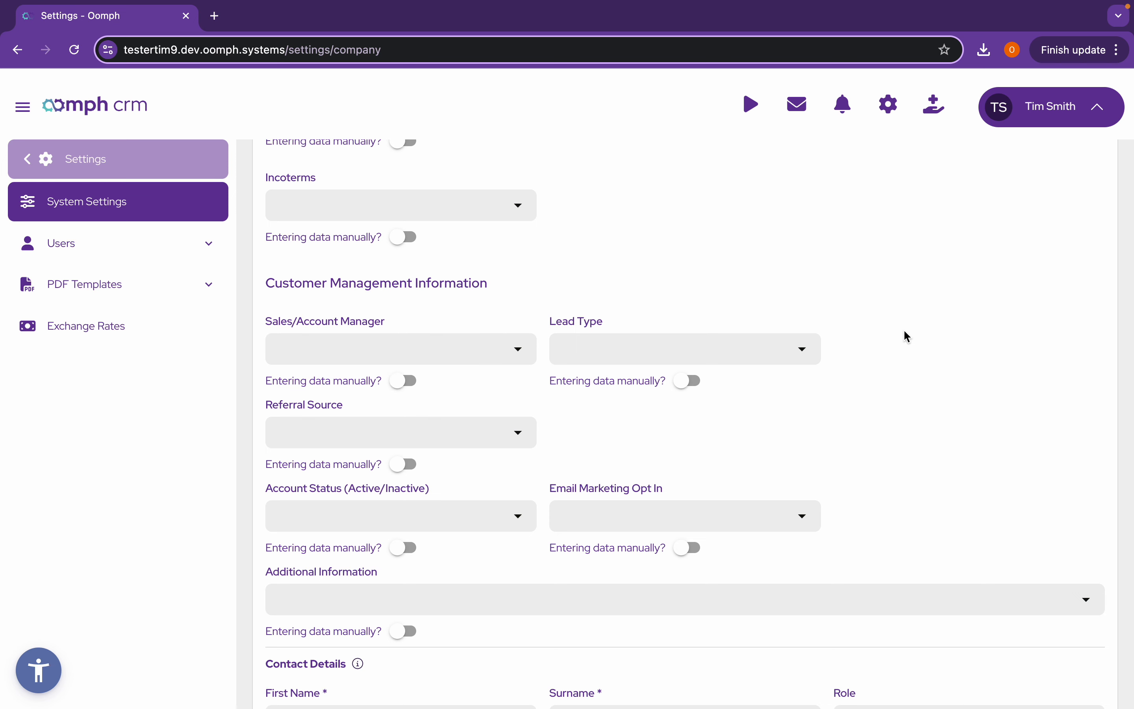
Map the First Name field in the contact details to the First Name* column.
scroll(905, 334, down, 5)
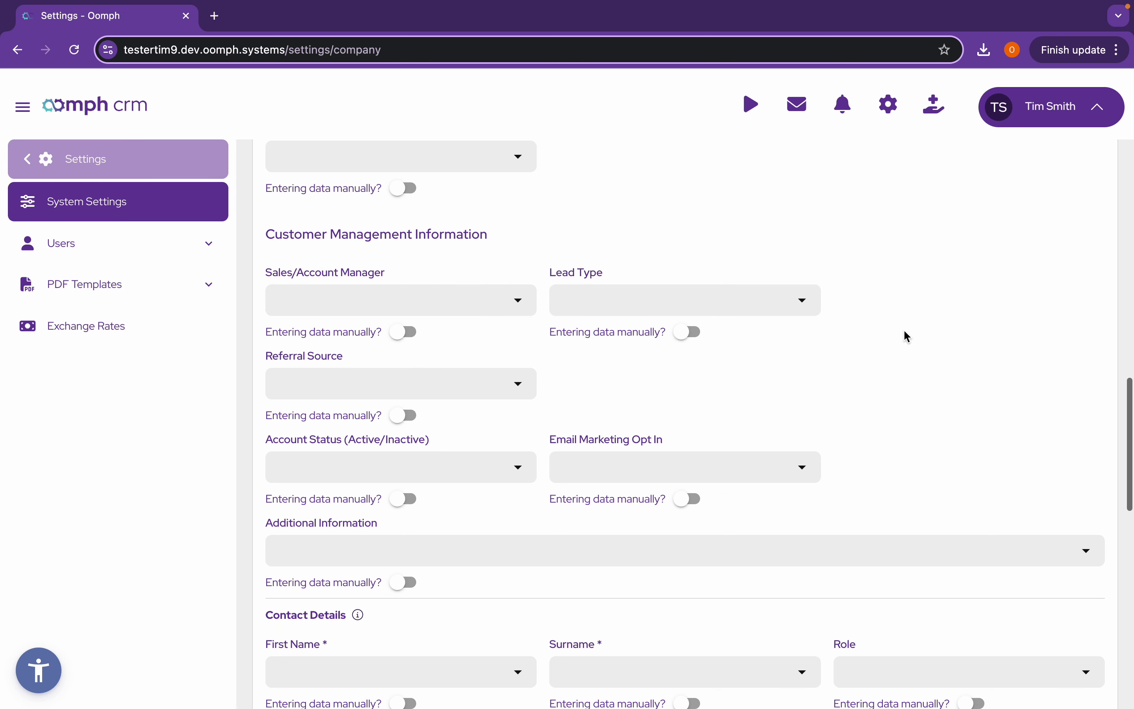
scroll(906, 335, down, 2)
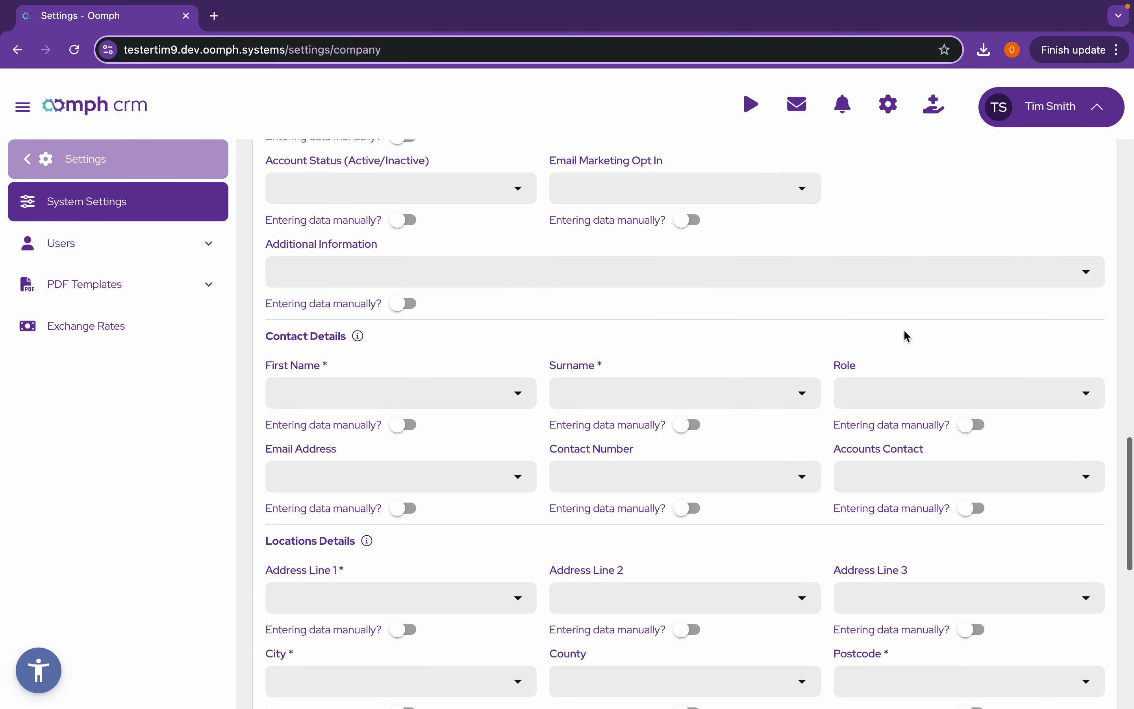
click(397, 393)
scroll(397, 285, down, 8)
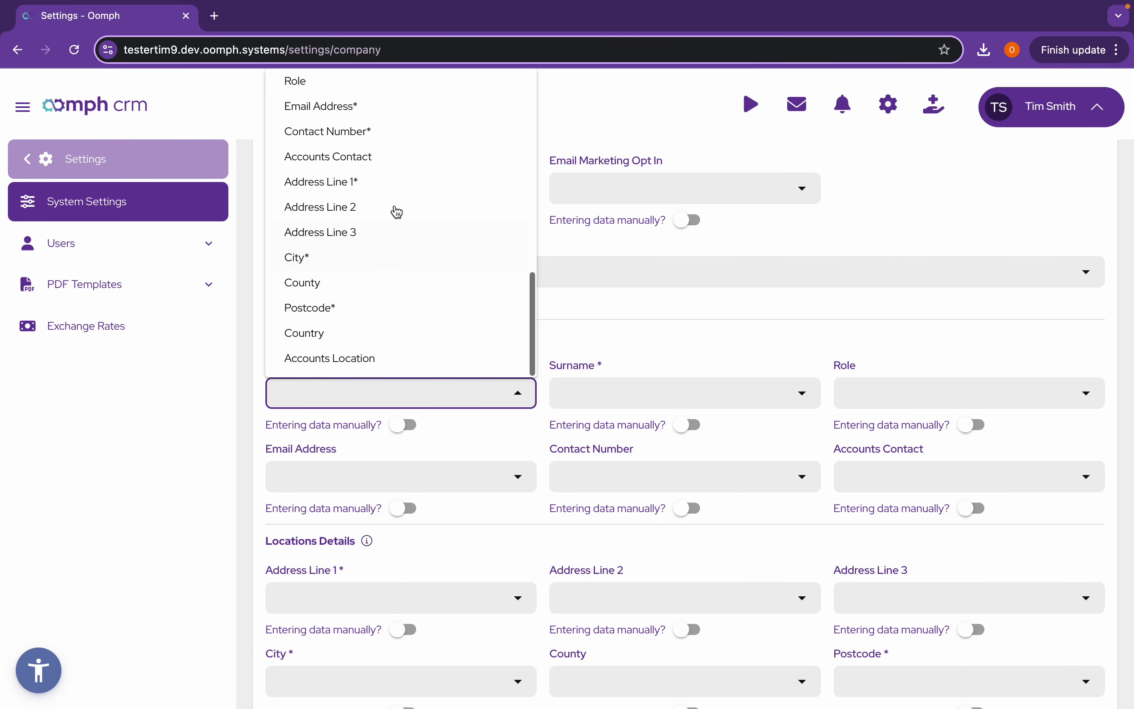
scroll(393, 213, up, 3)
click(385, 164)
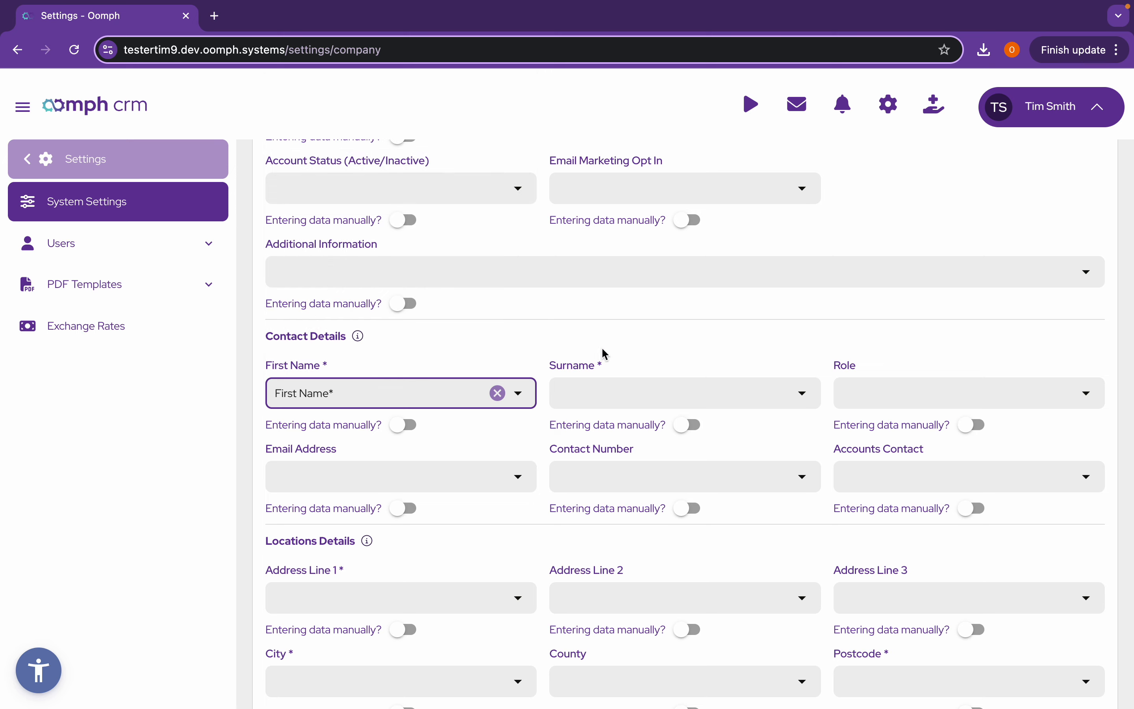
Map the Surname field in the contact details to the Surname* column.
click(715, 393)
scroll(715, 370, down, 8)
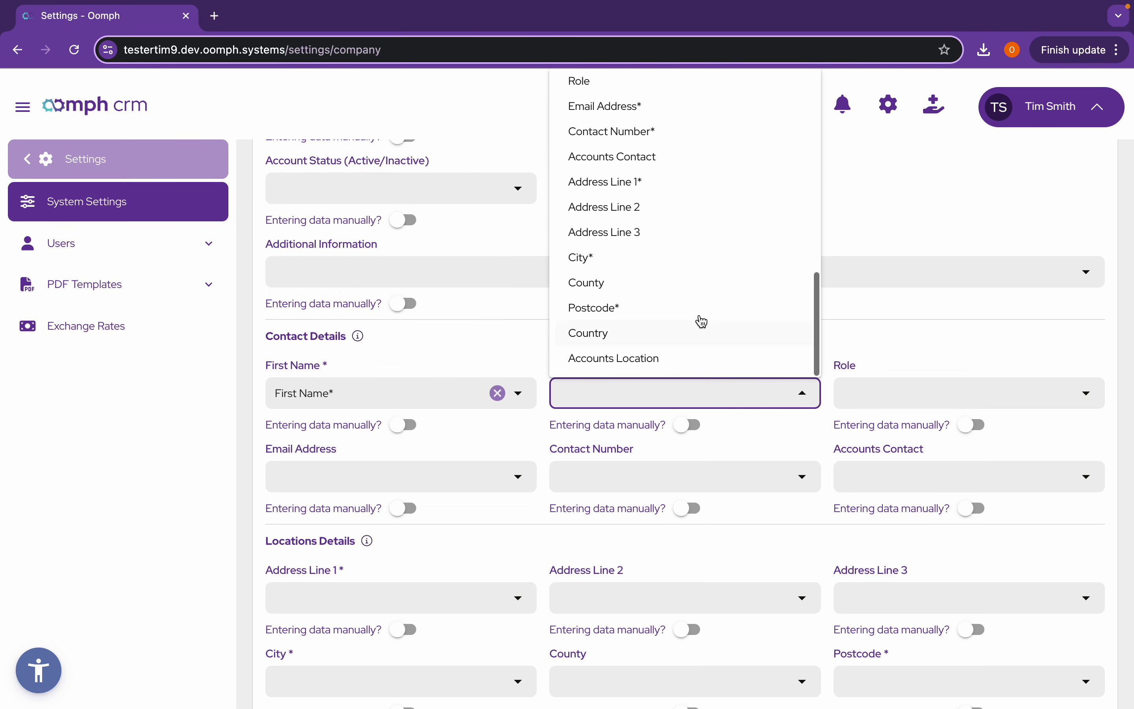
scroll(690, 146, up, 1)
scroll(690, 146, up, 2)
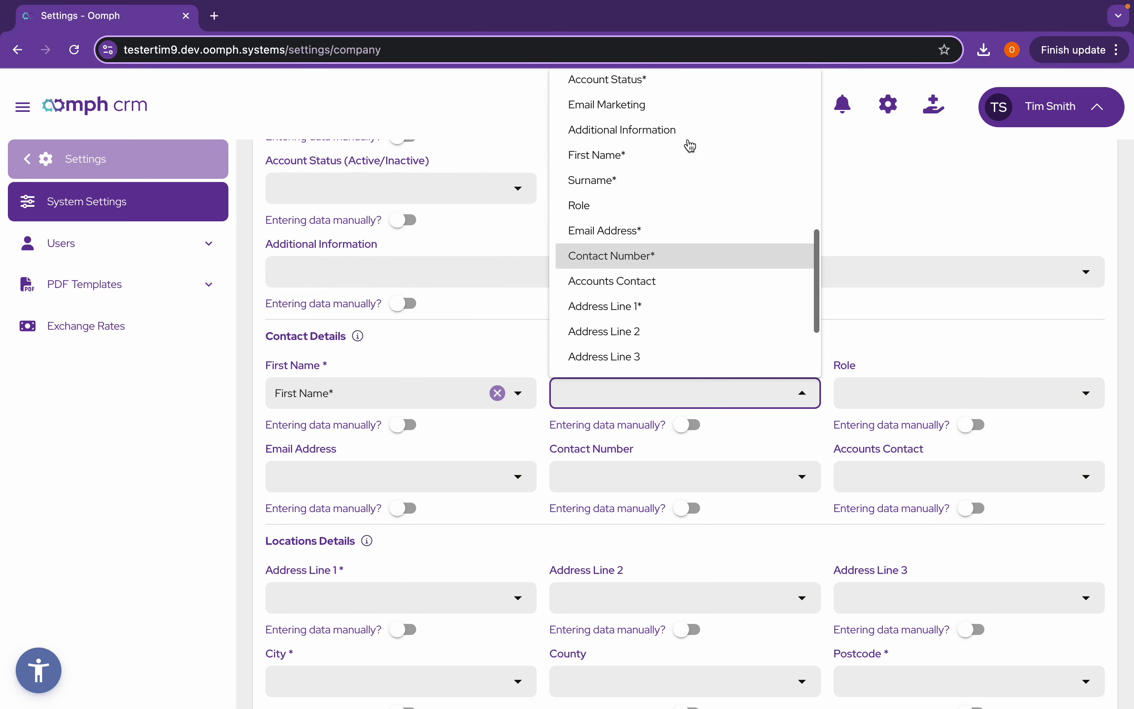
click(645, 180)
Map the Address Line 1 field in the locations details to the Address Line 1* column.
scroll(755, 444, down, 1)
scroll(756, 447, down, 6)
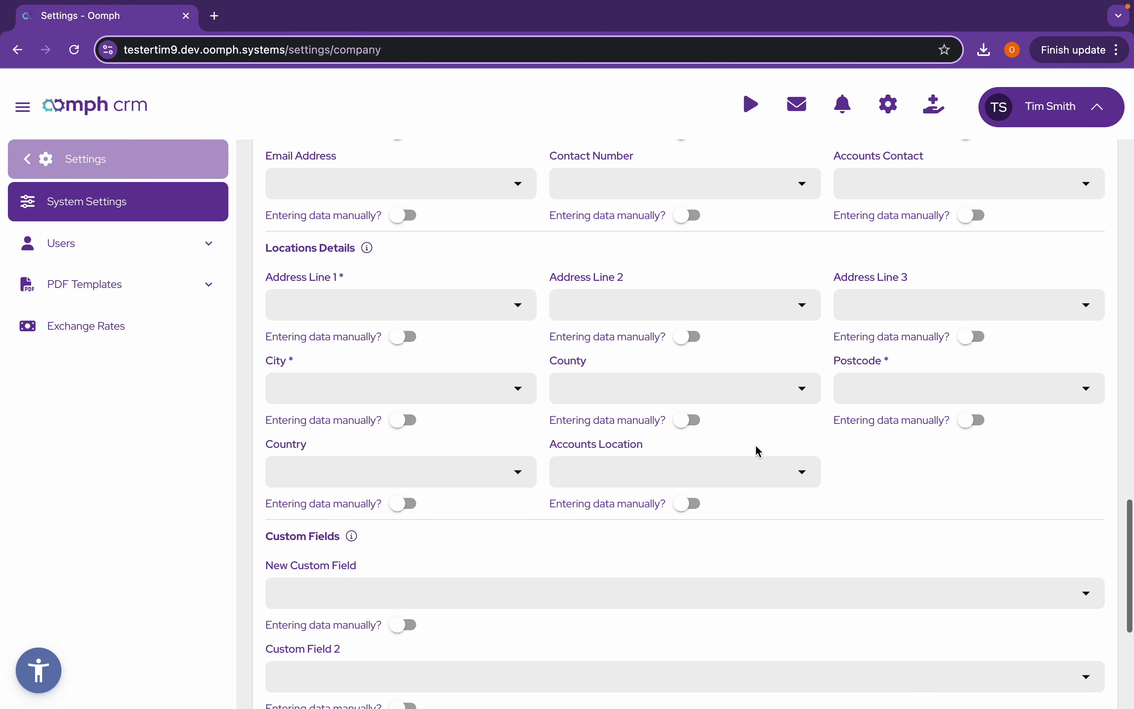
click(420, 287)
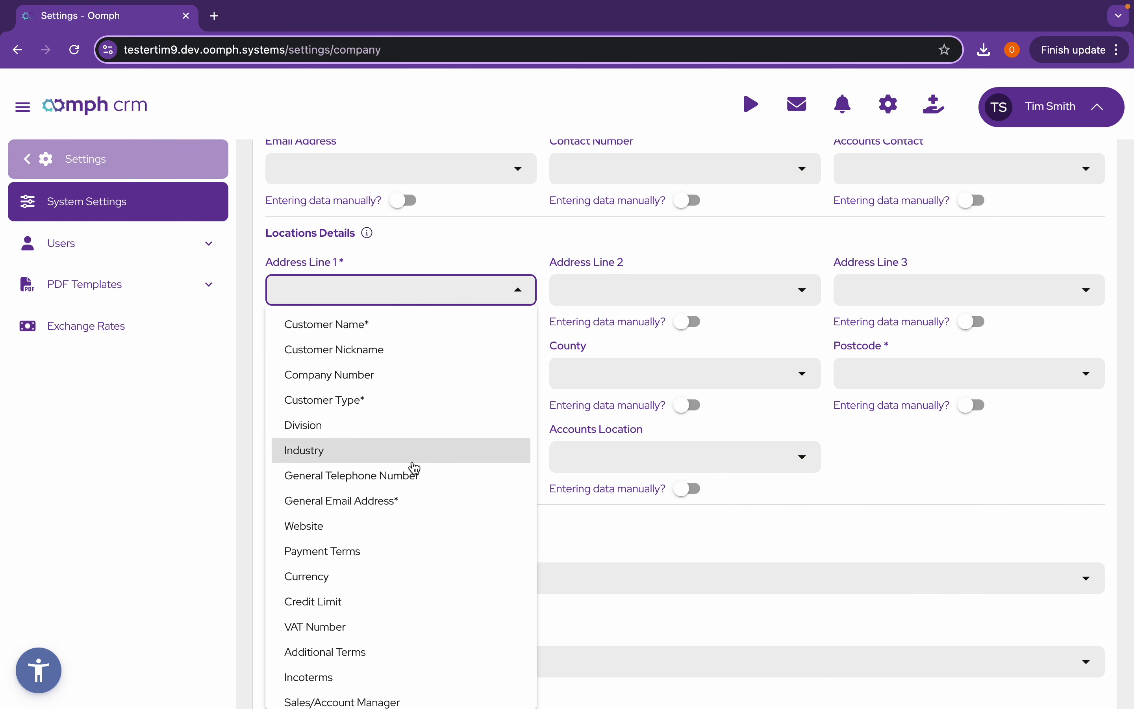
scroll(412, 469, down, 10)
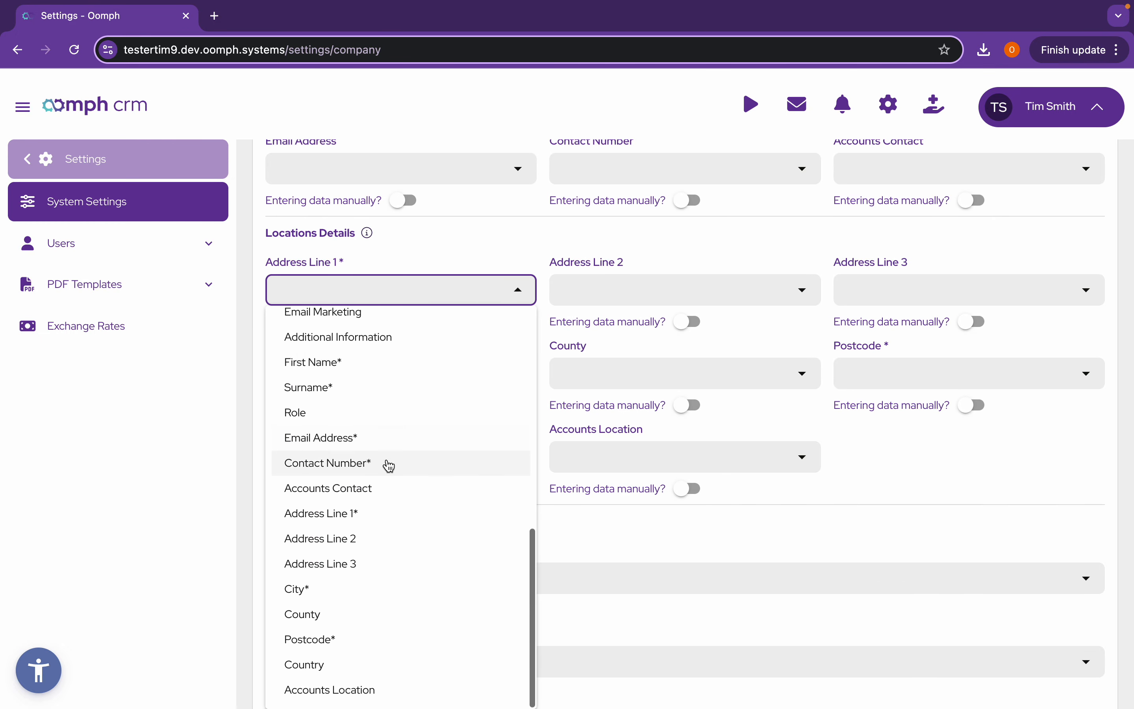
click(383, 512)
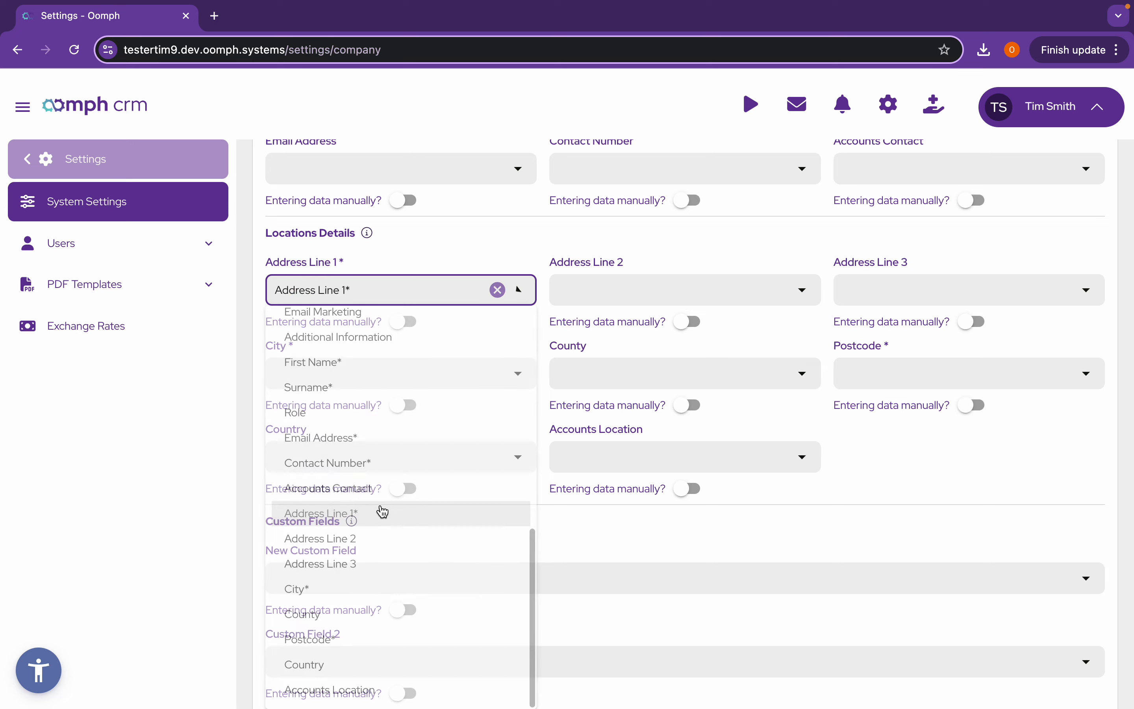
Map the City and Postcode fields in the locations details to the City* and Postcode* columns.
click(436, 371)
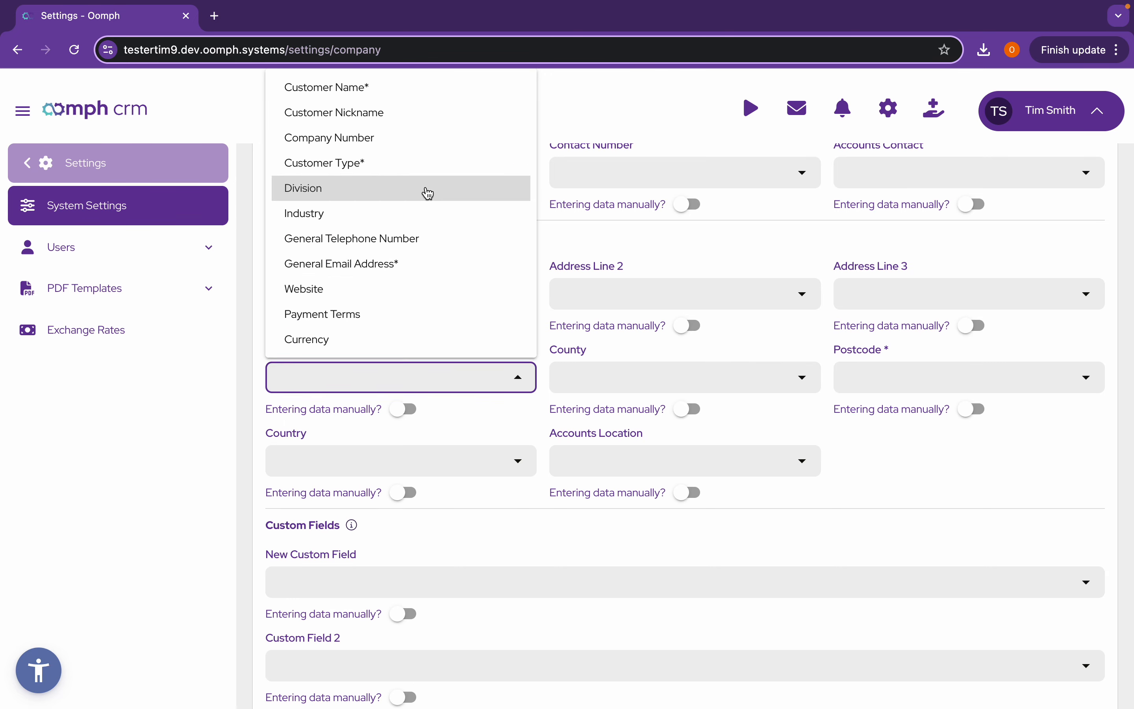
scroll(425, 189, down, 10)
scroll(425, 192, down, 3)
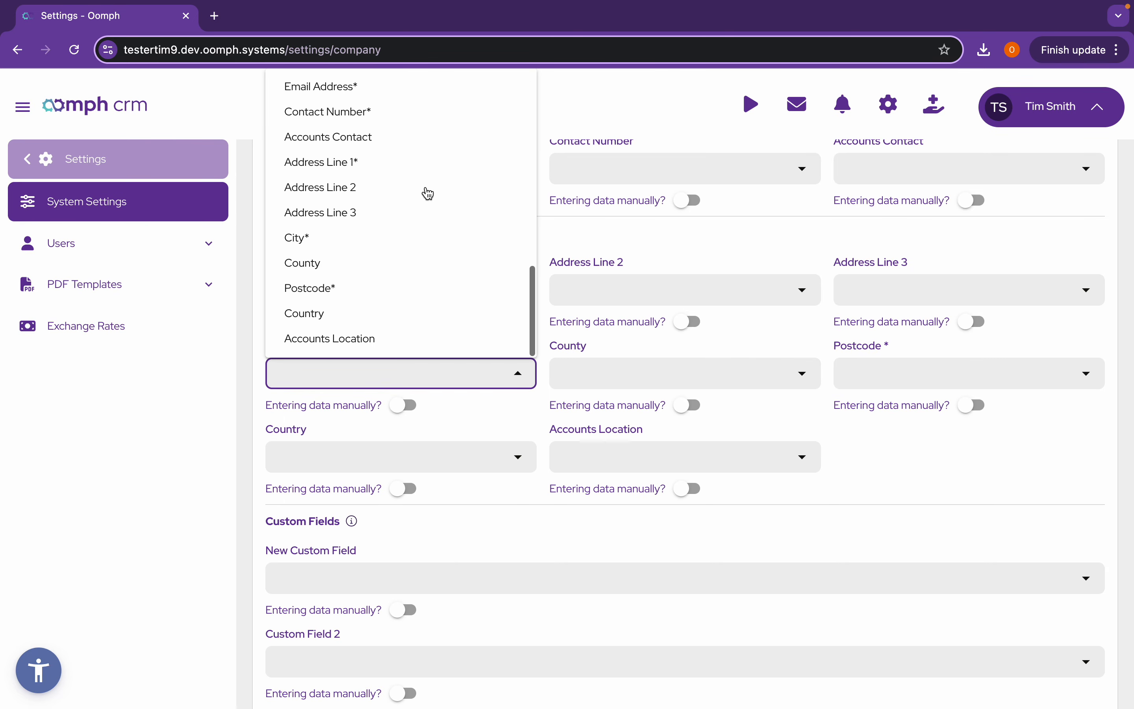
click(362, 235)
click(922, 373)
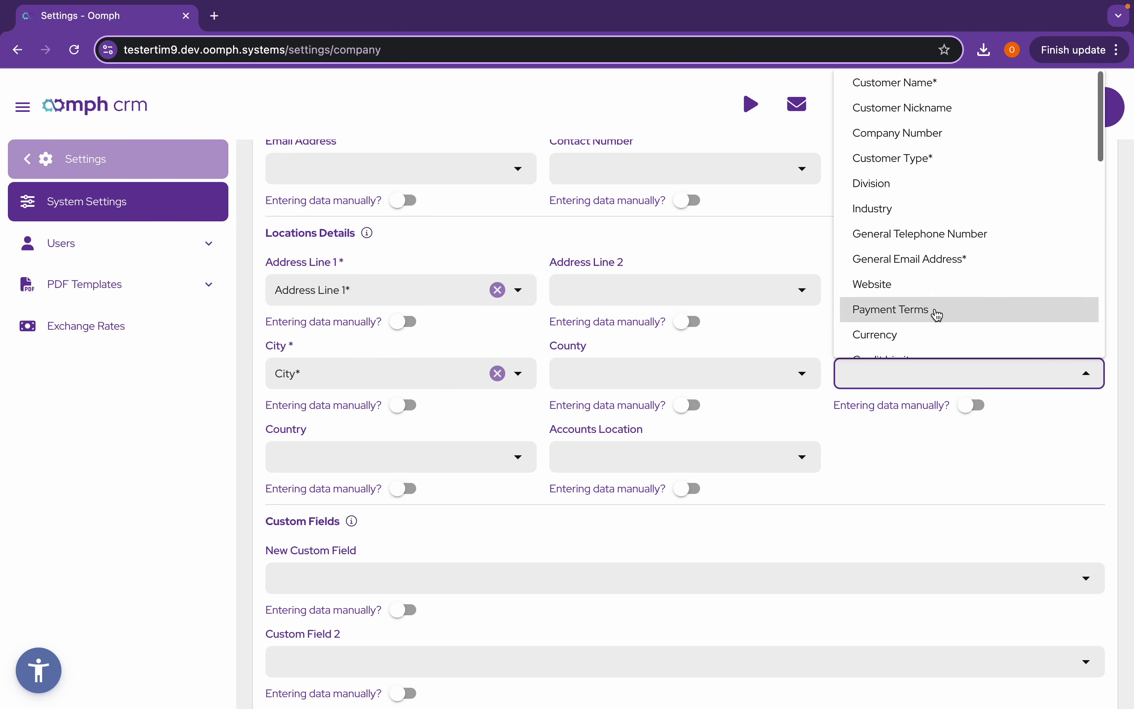
scroll(933, 313, down, 10)
click(931, 288)
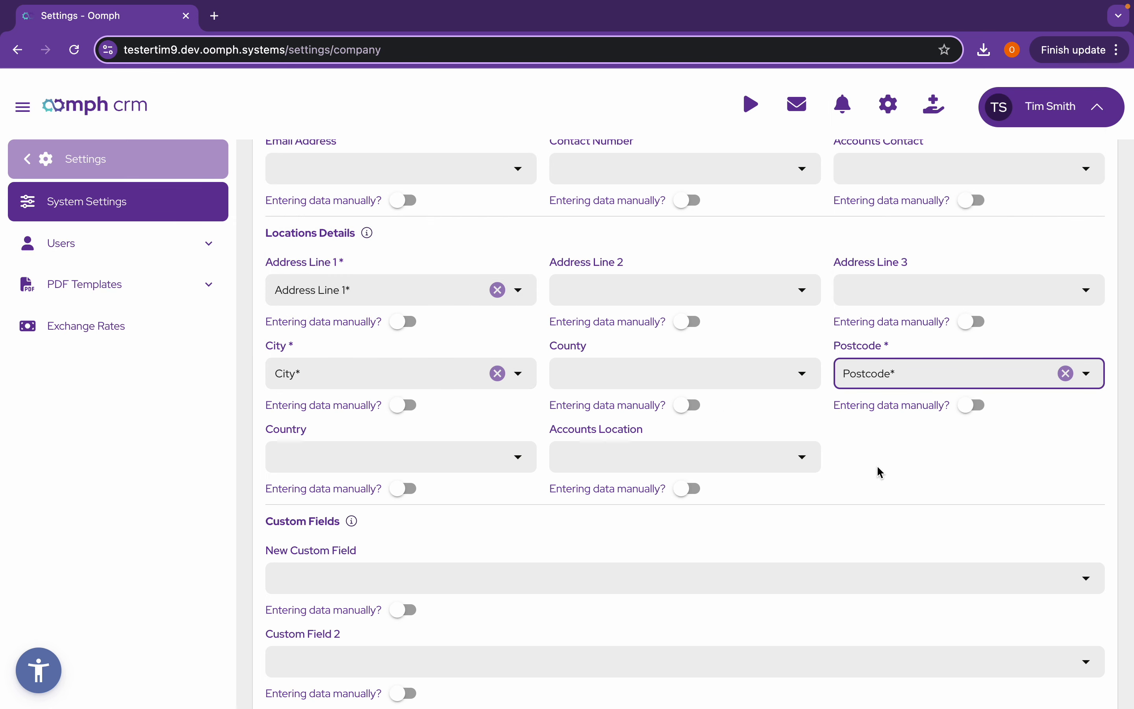
Review the field assignments across the customer, financial, management, contact, location and custom field sections.
scroll(886, 459, up, 2)
scroll(887, 465, up, 3)
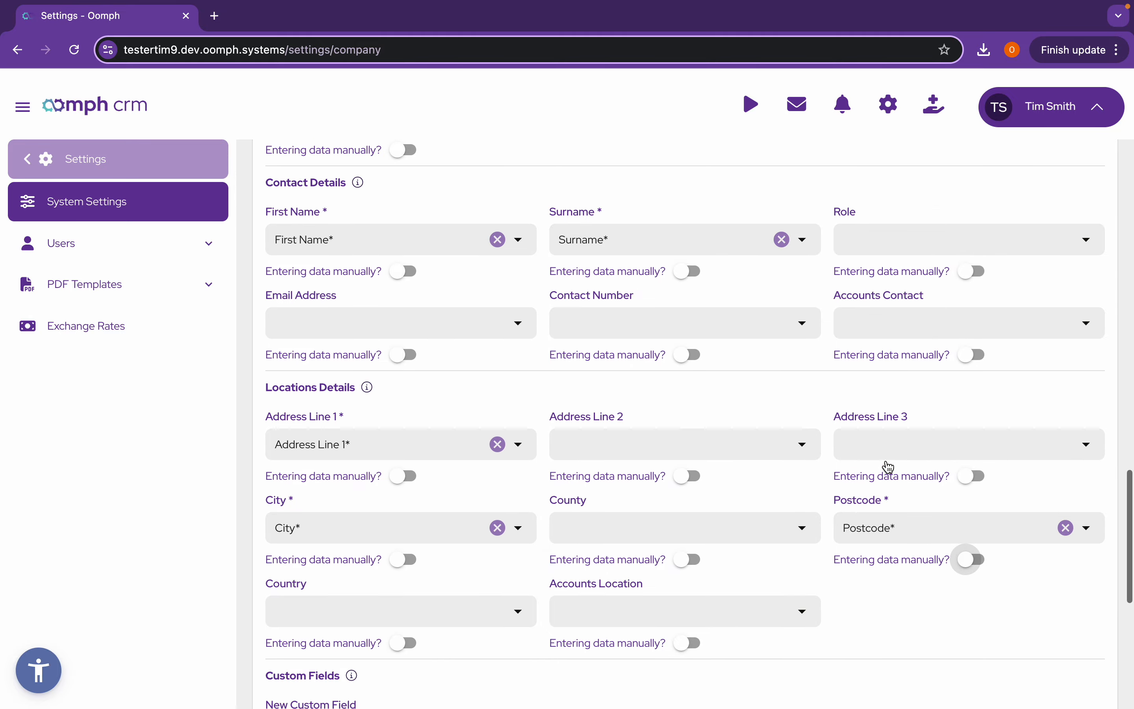
scroll(888, 467, down, 3)
scroll(889, 467, down, 8)
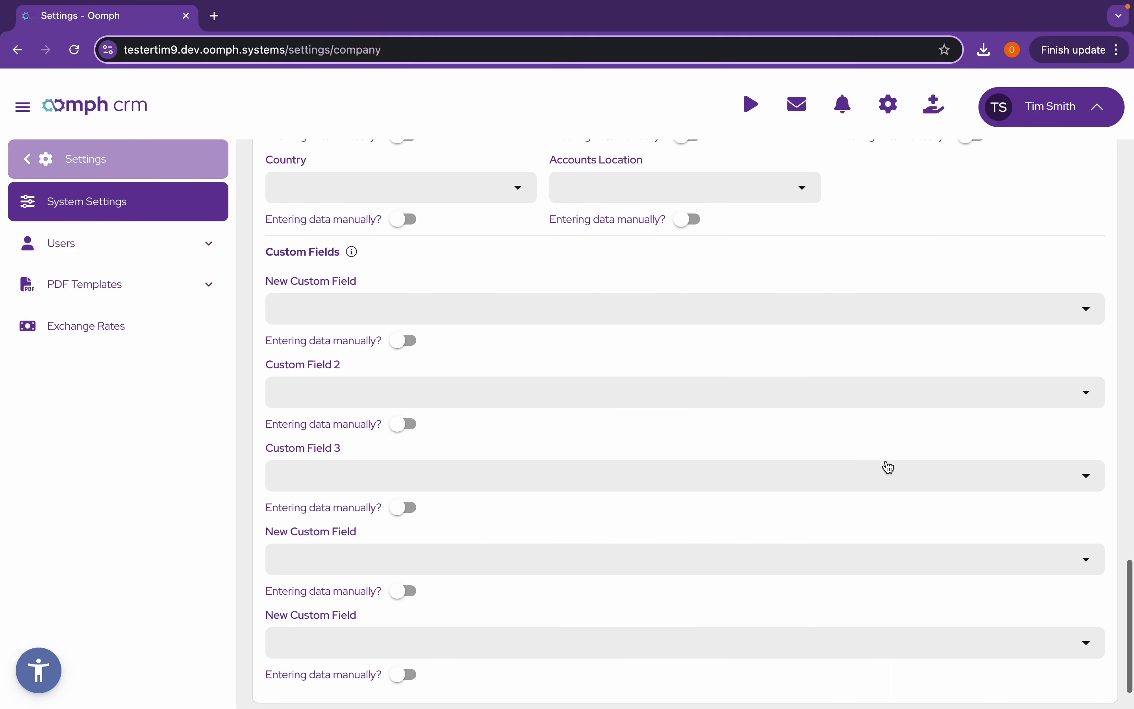
scroll(887, 466, up, 5)
scroll(888, 467, up, 20)
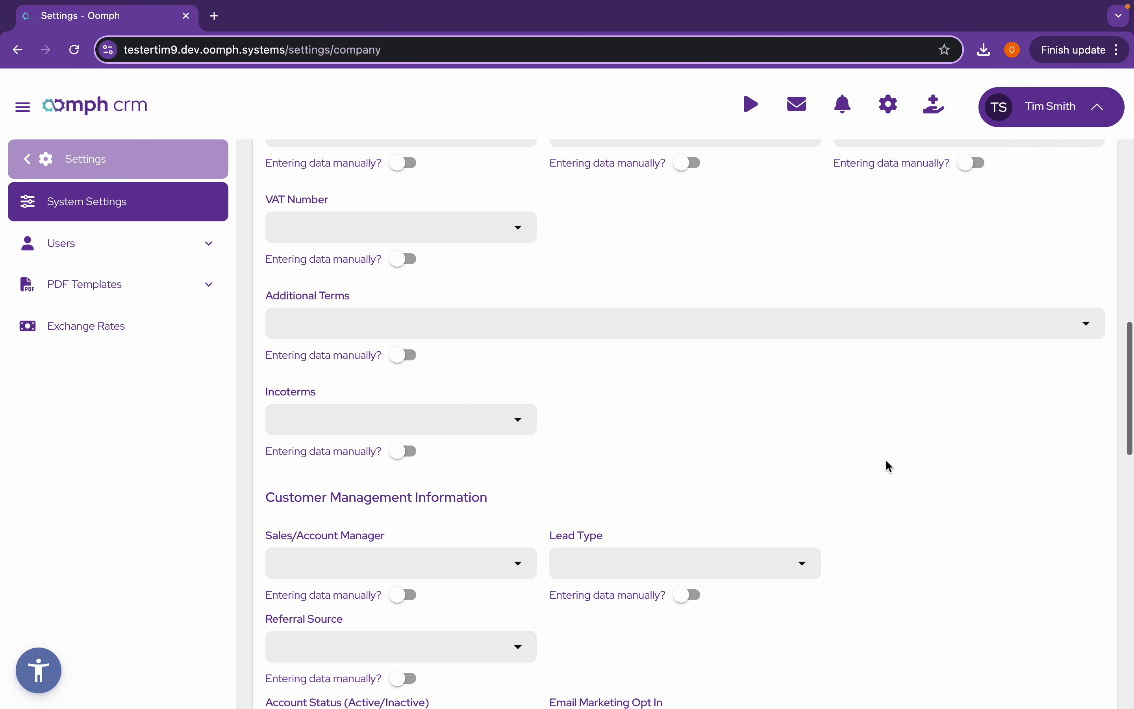
scroll(888, 467, up, 3)
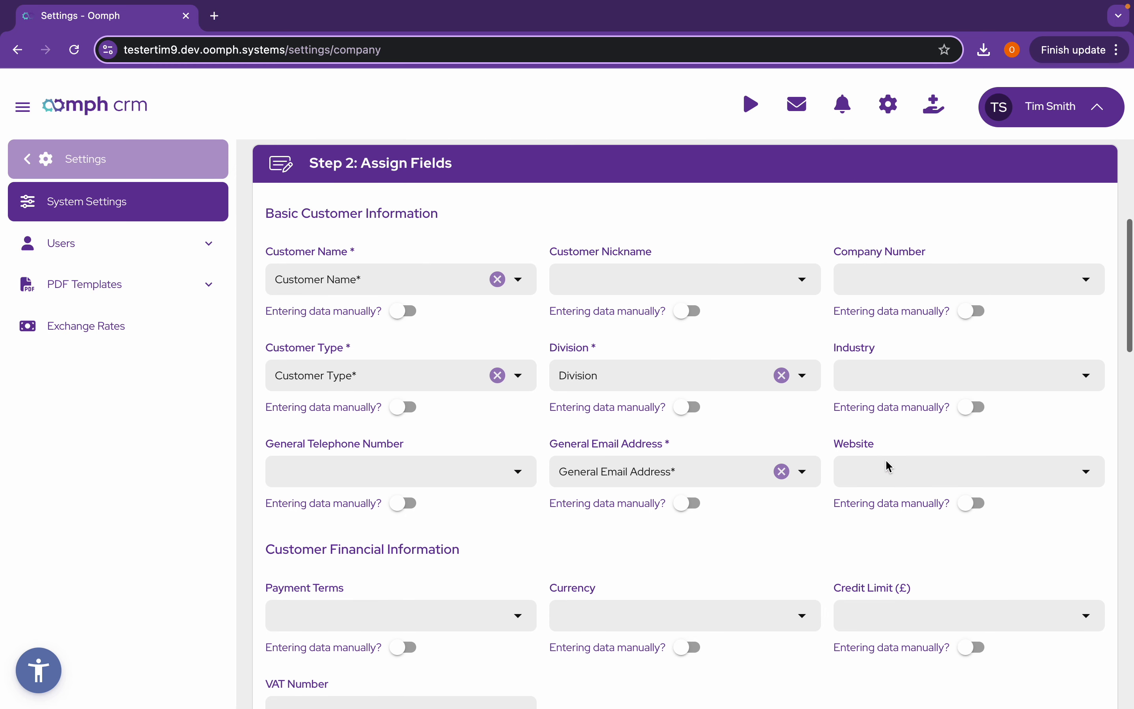
scroll(889, 466, down, 2)
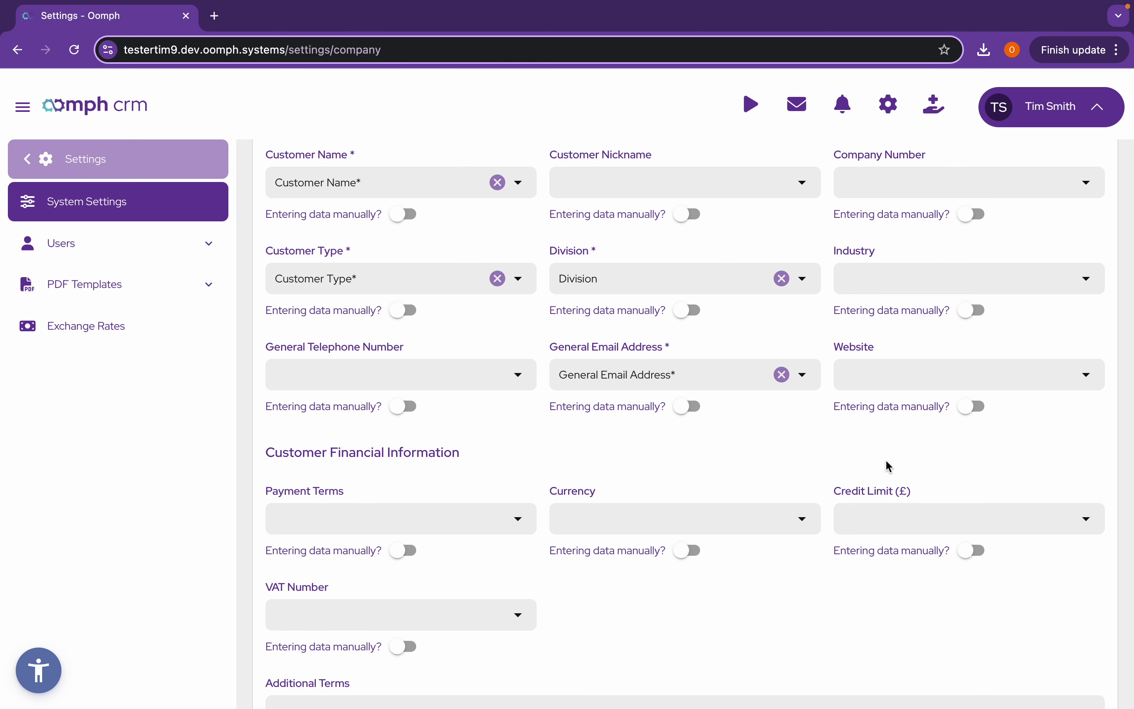
scroll(887, 465, down, 3)
scroll(889, 467, down, 5)
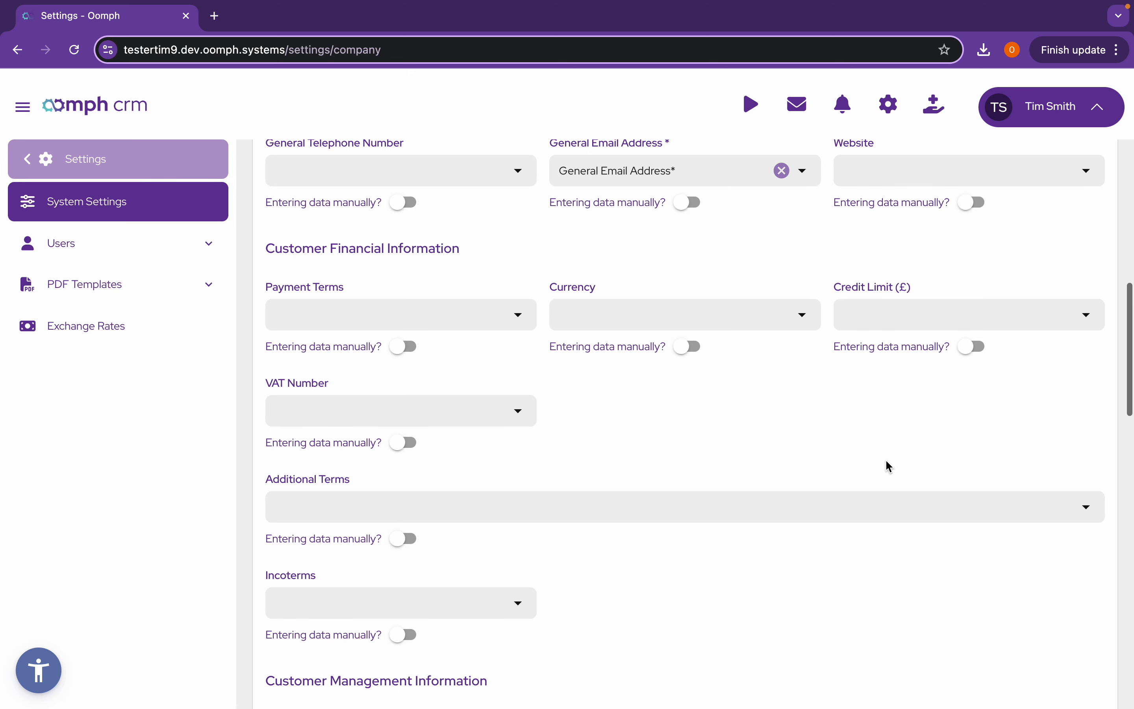
scroll(889, 466, down, 10)
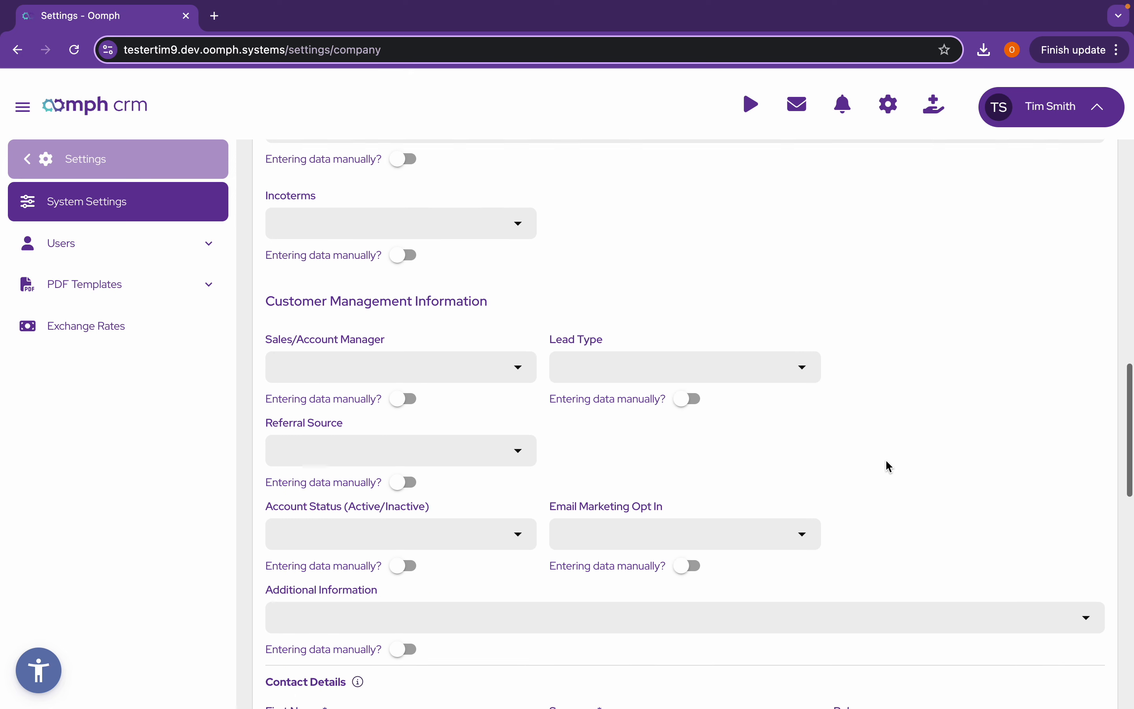
scroll(885, 461, down, 8)
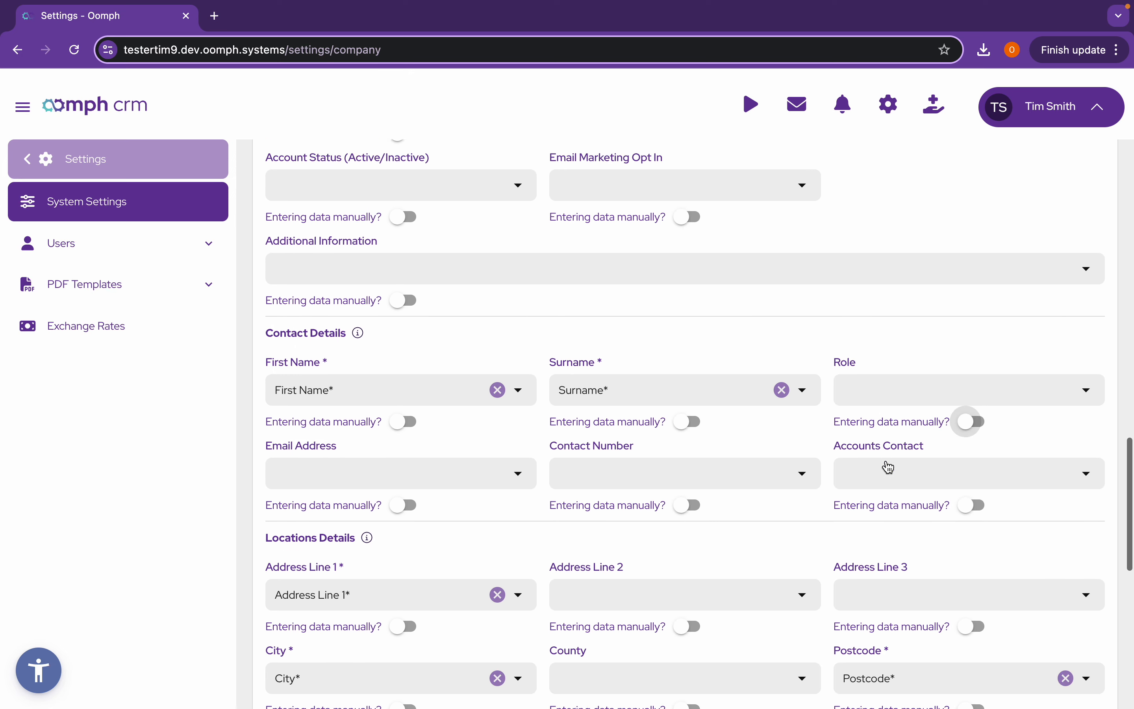
scroll(889, 466, down, 10)
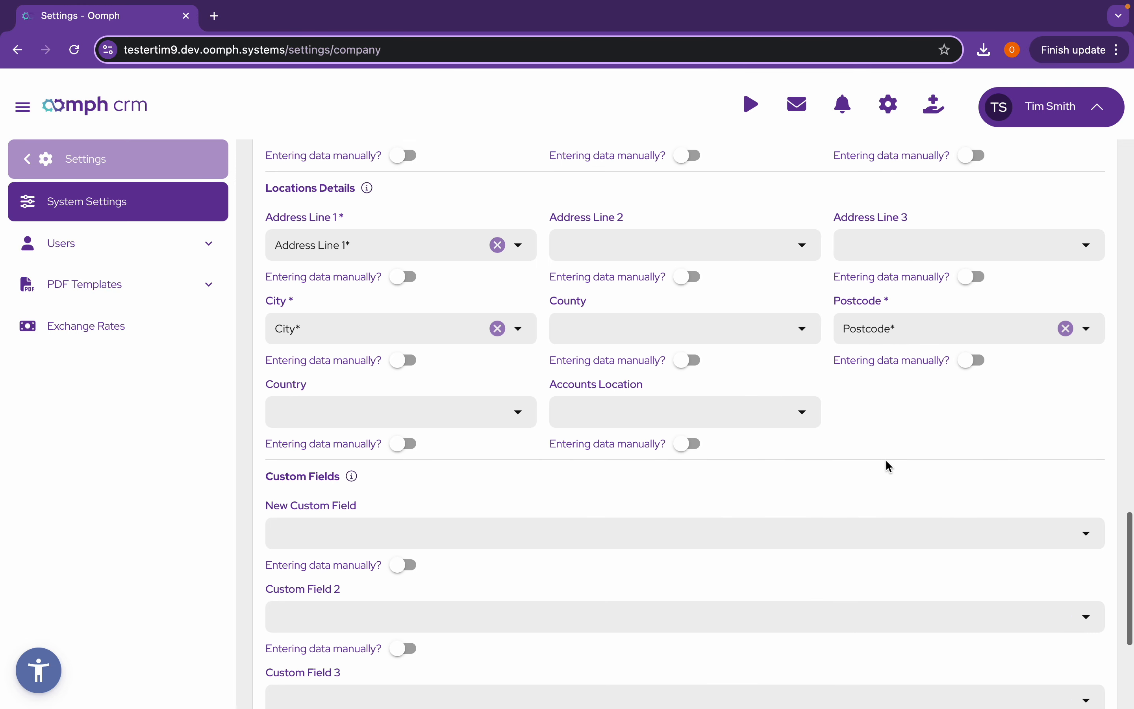
Start the Customers import with the assigned fields and acknowledge the import process notice.
scroll(889, 467, down, 3)
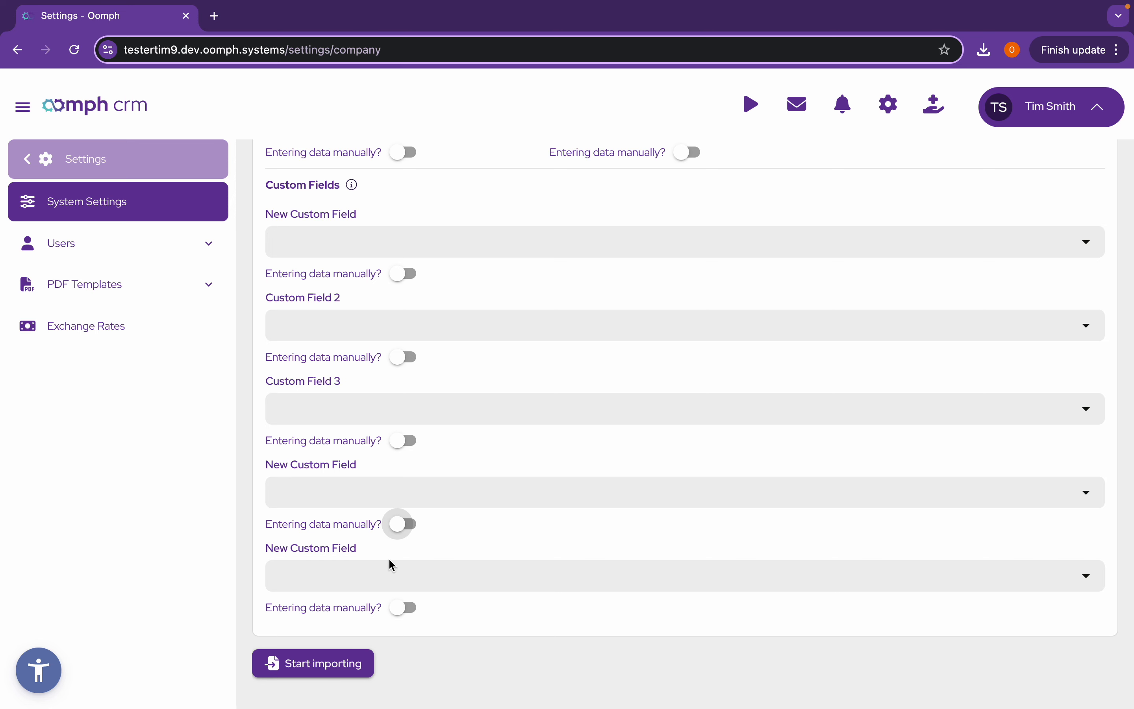
click(350, 670)
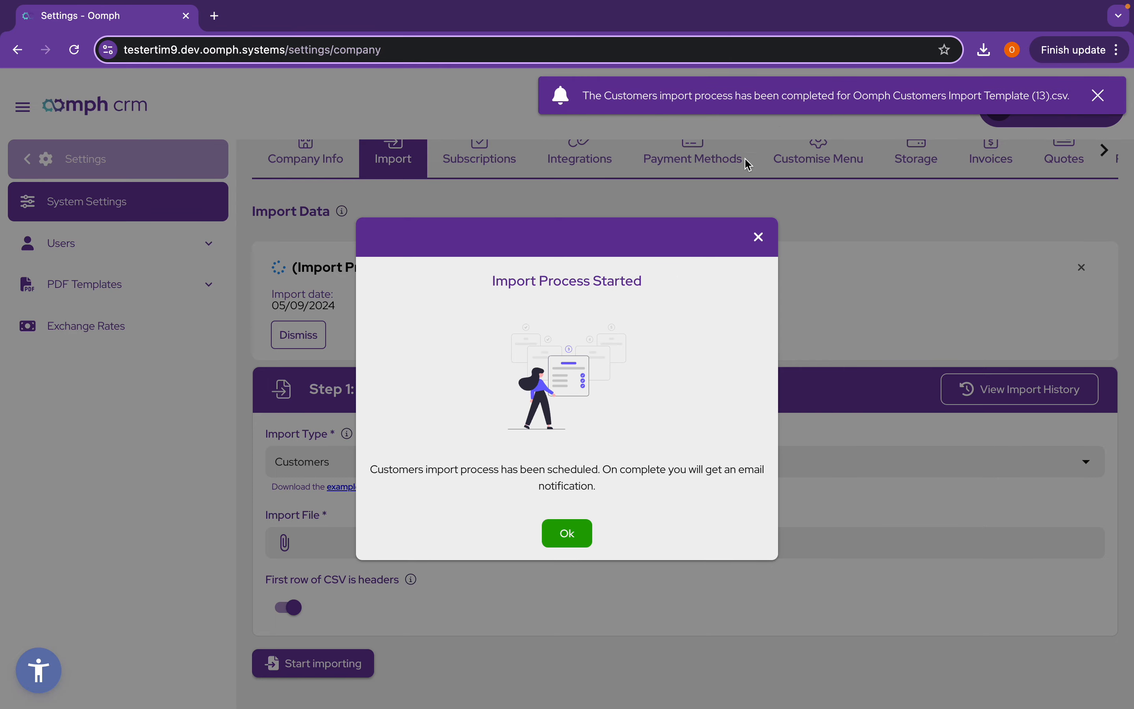
click(568, 532)
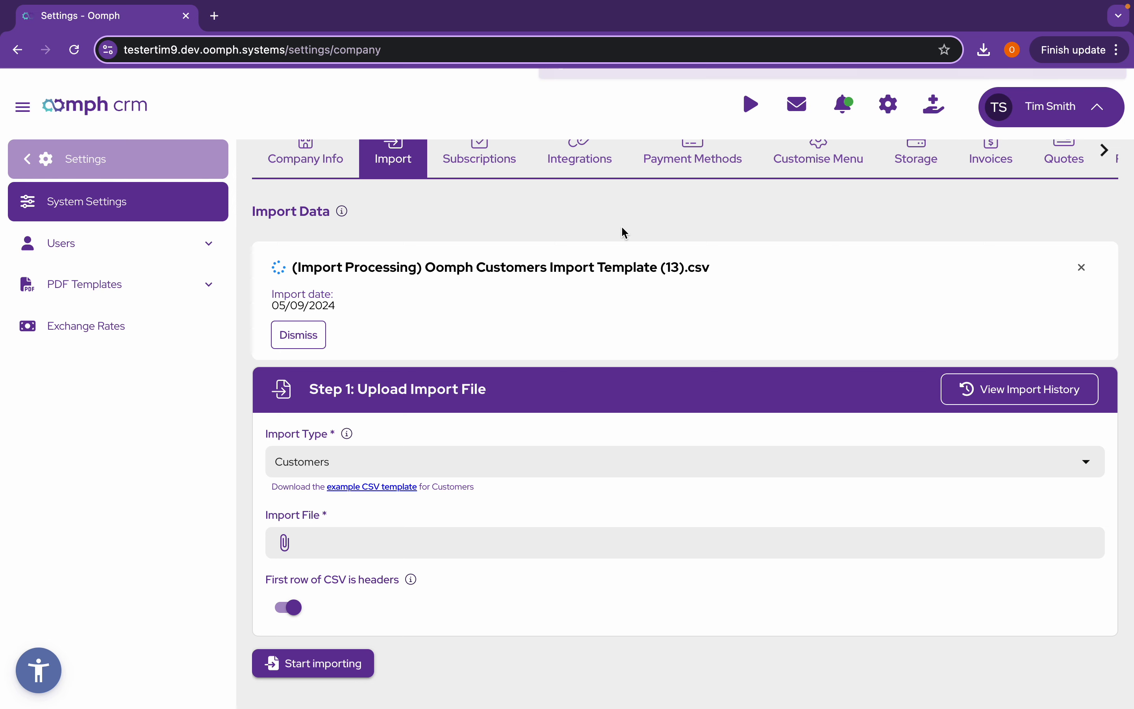
Leave the settings and open the Customers list within Contacts.
click(56, 162)
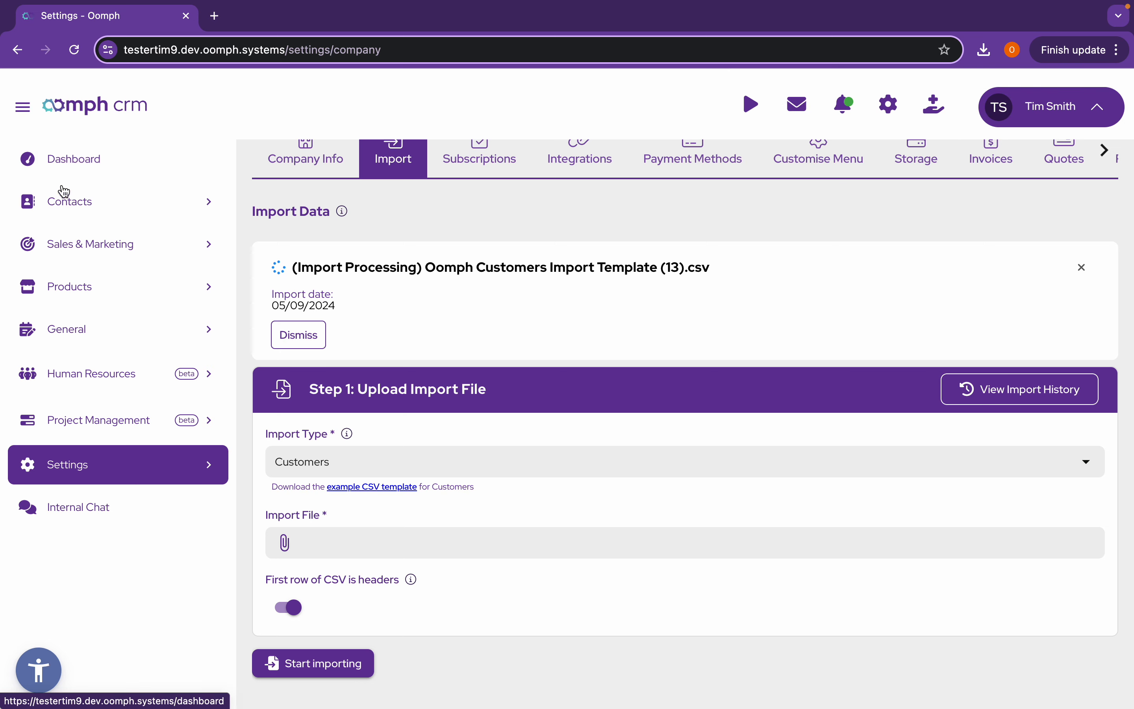
click(73, 214)
click(96, 214)
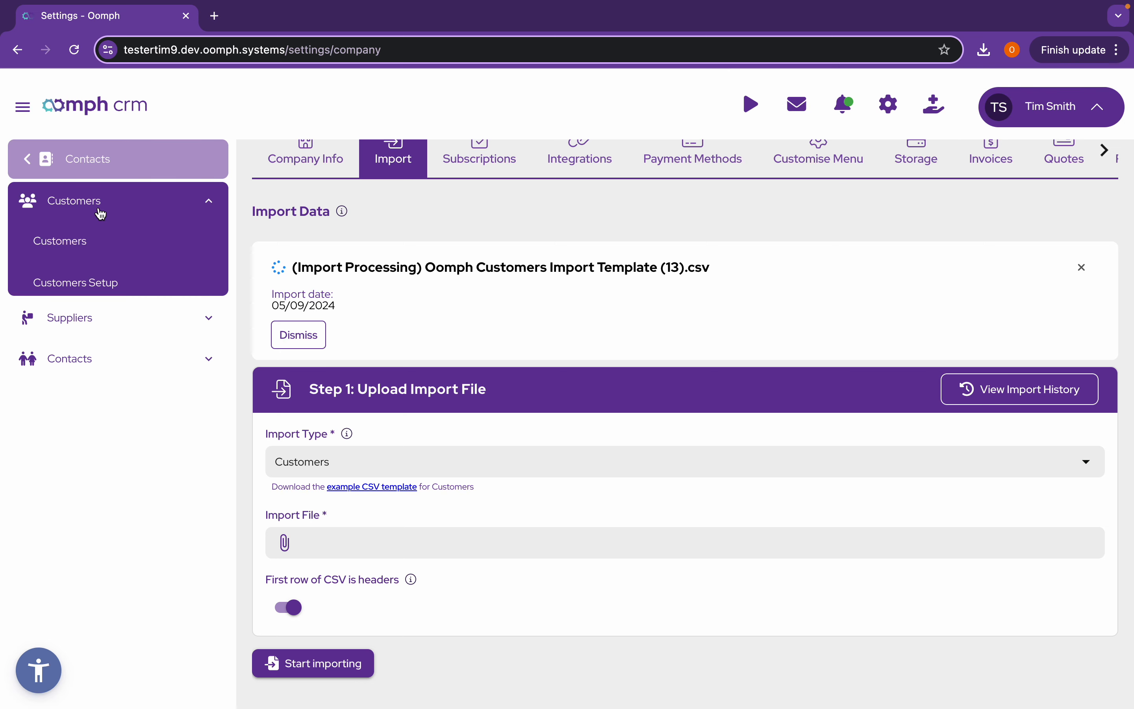
click(94, 246)
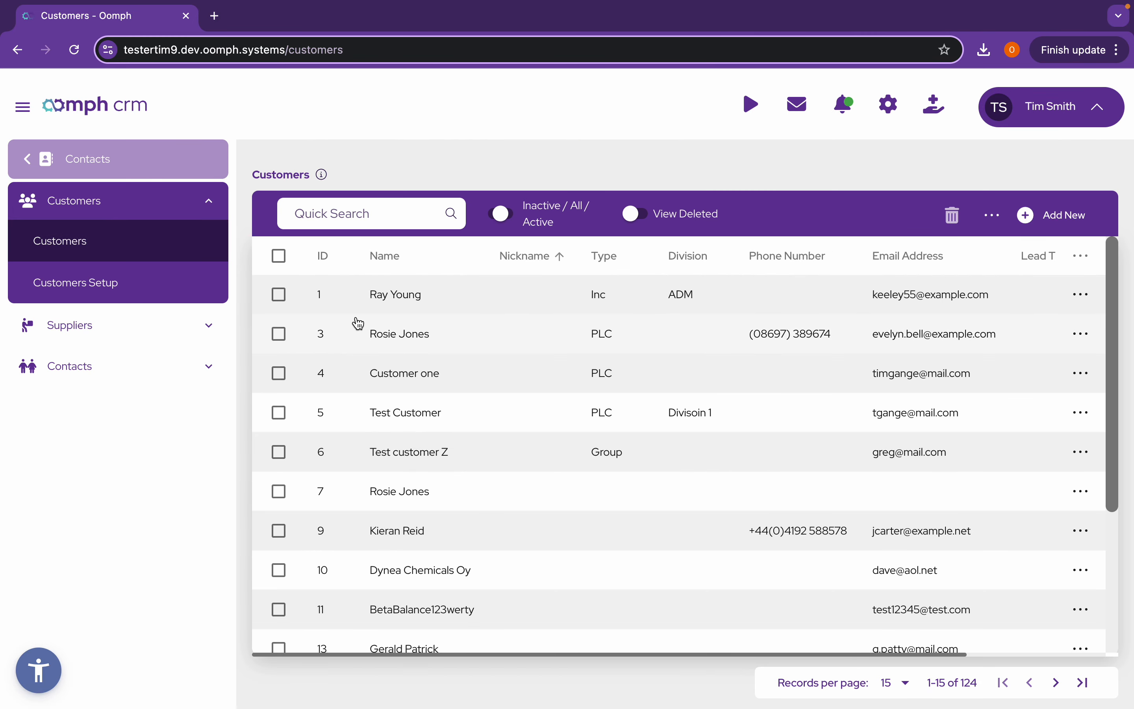
Search the customers list for "yorkshire".
click(377, 219)
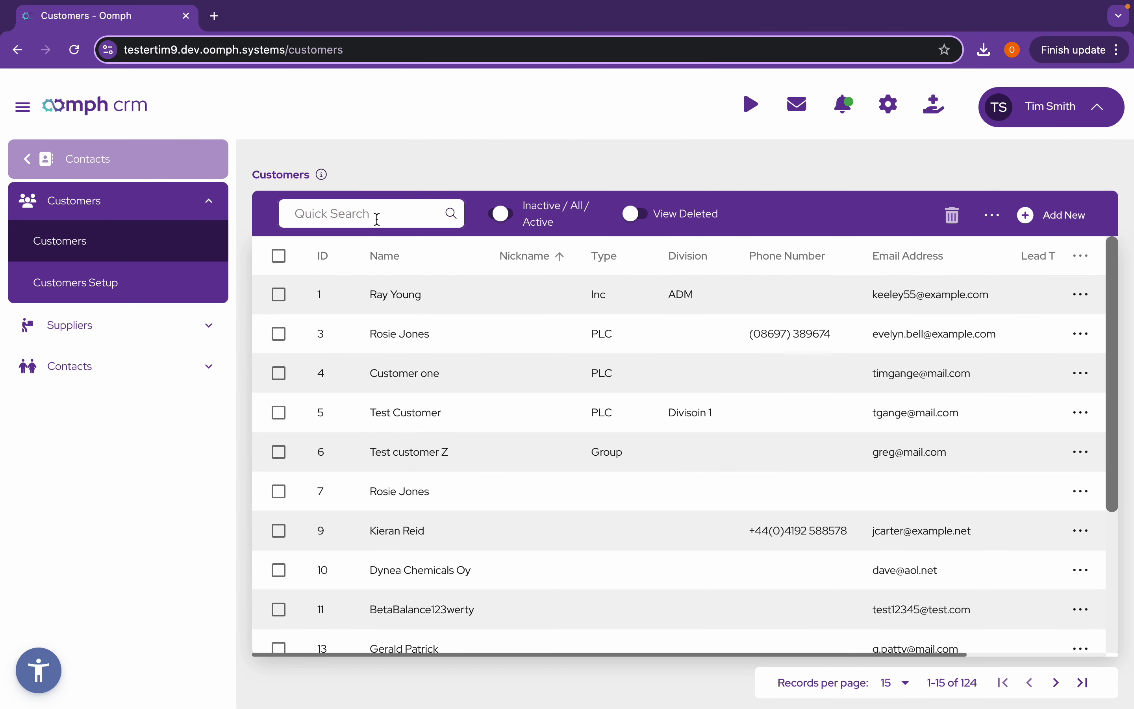
text(yorkshire)
key(Return)
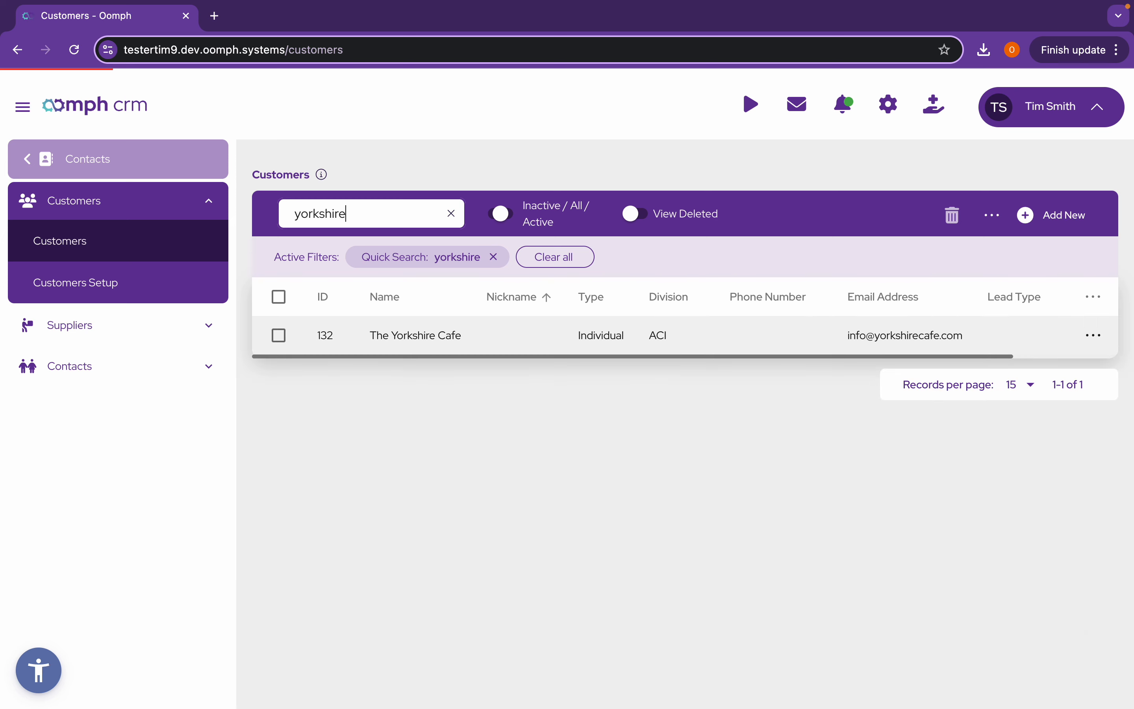
Open The Yorkshire Cafe customer record and examine its basic, financial, management and custom field information.
click(660, 337)
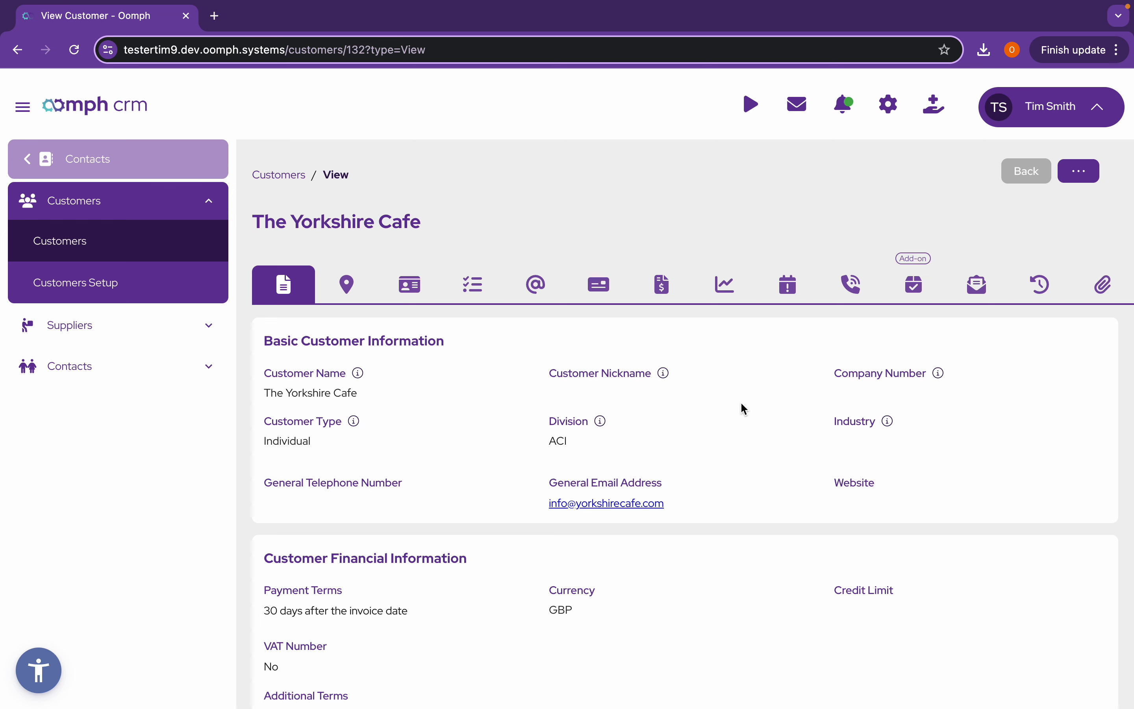
scroll(741, 404, down, 3)
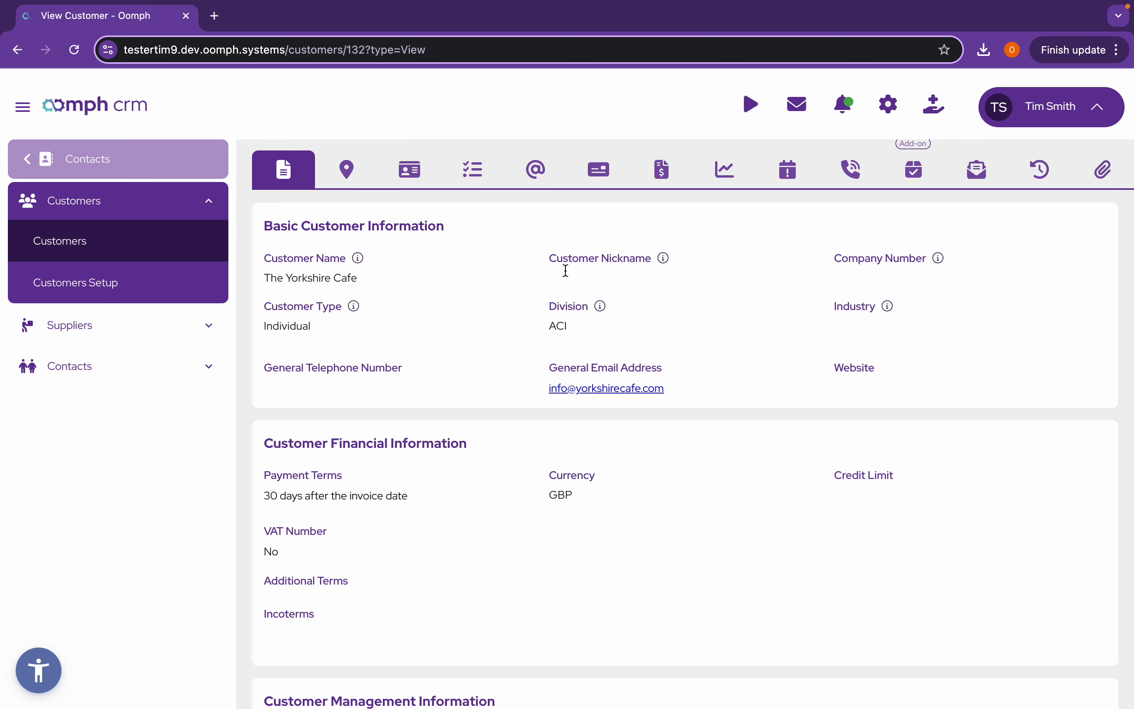
scroll(875, 327, down, 6)
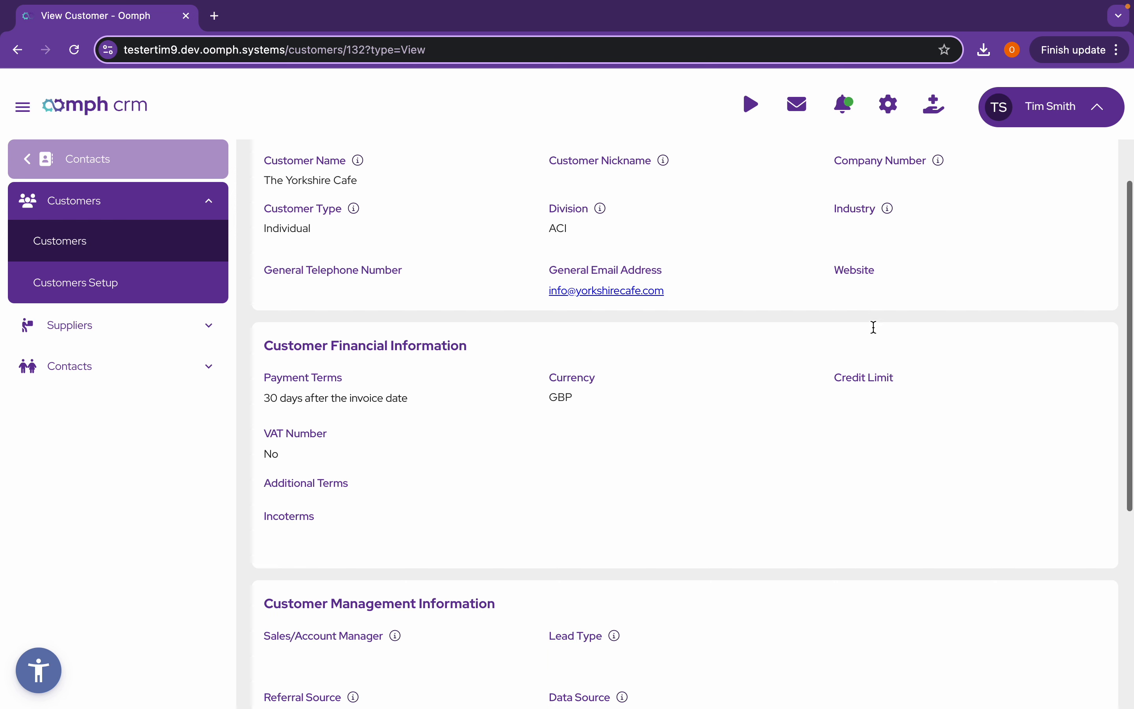
scroll(875, 332, down, 3)
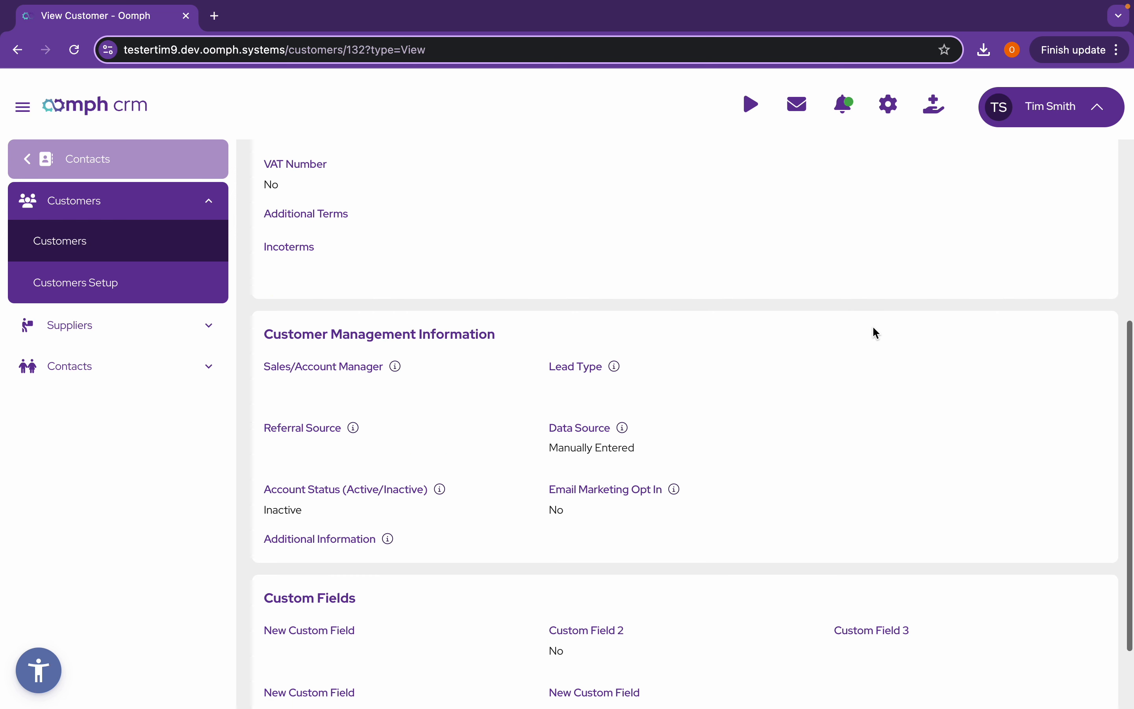
scroll(874, 330, down, 2)
scroll(875, 330, up, 12)
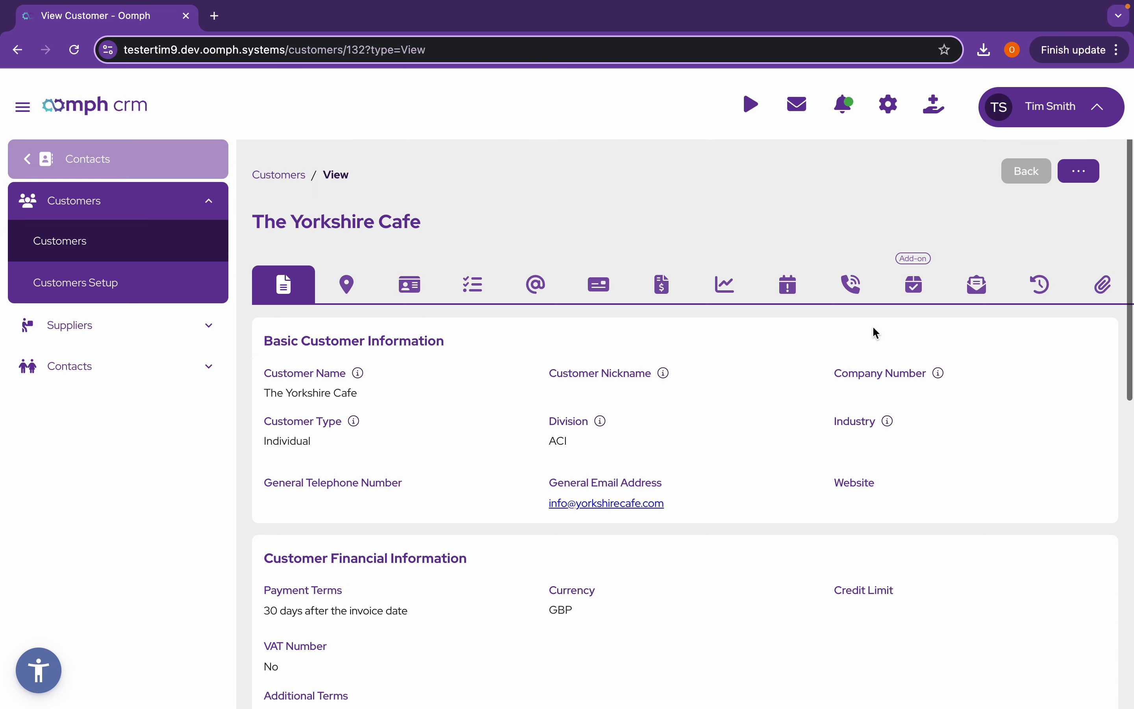
Examine the imported location details of The Yorkshire Cafe, including the location nickname, and close them again.
click(349, 287)
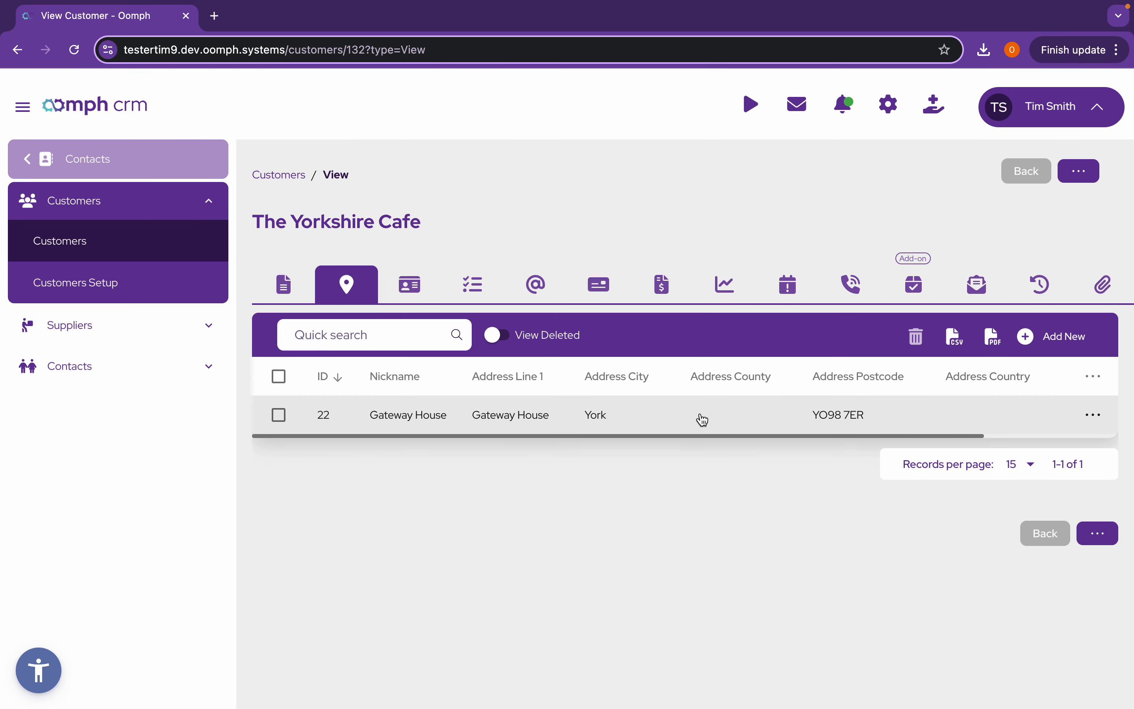
click(676, 419)
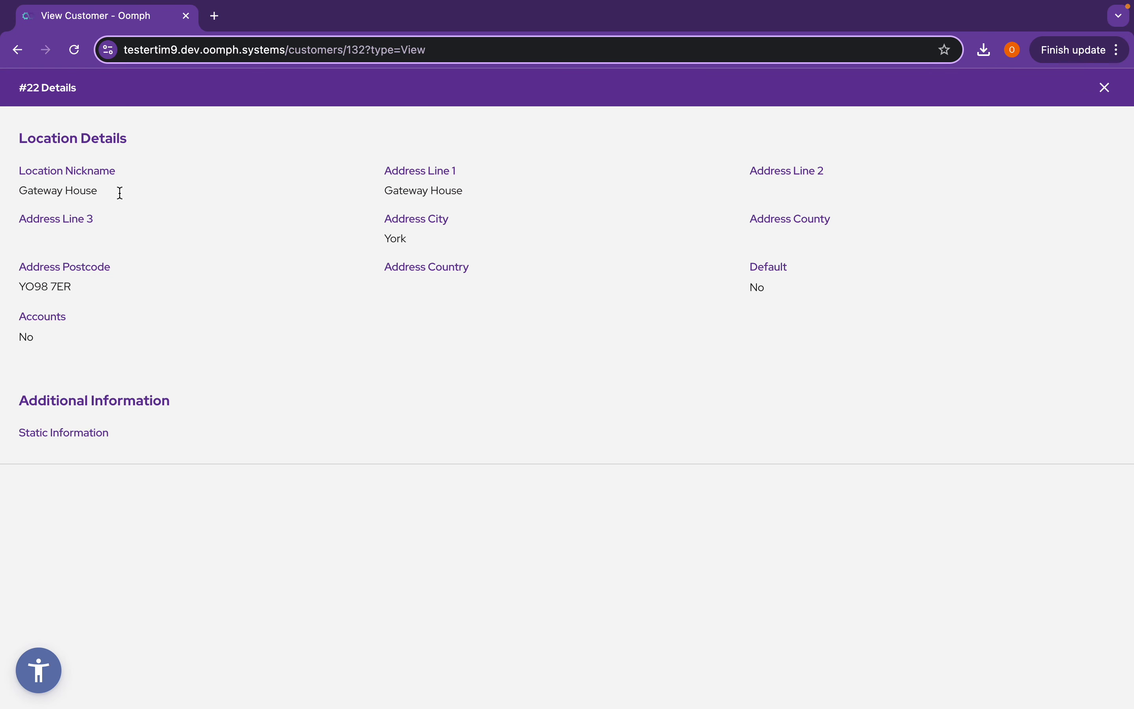
drag(23, 190, 91, 190)
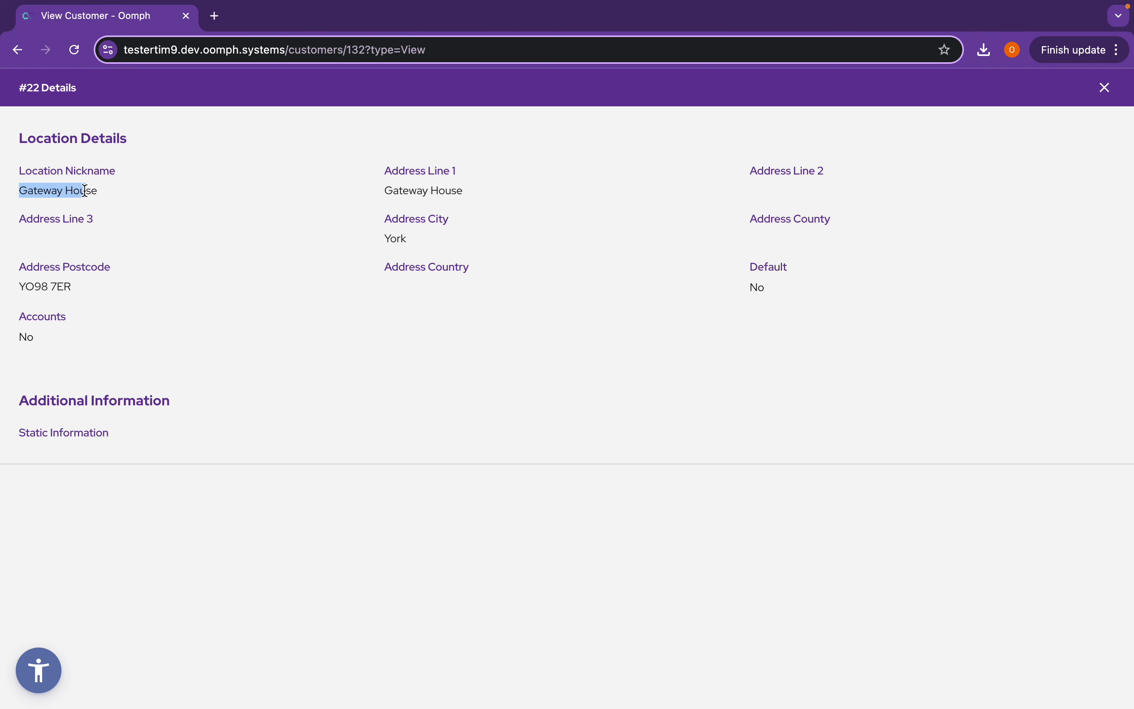
click(104, 189)
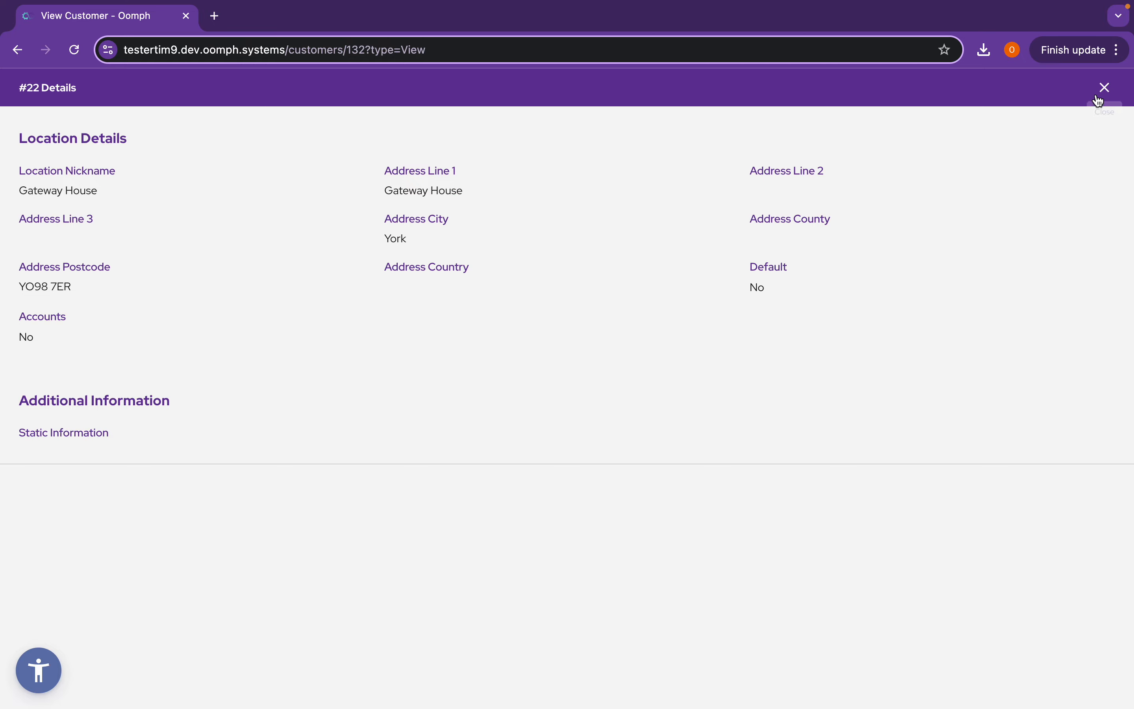
click(1104, 88)
Examine the details of the imported contact for The Yorkshire Cafe and close them again.
click(414, 299)
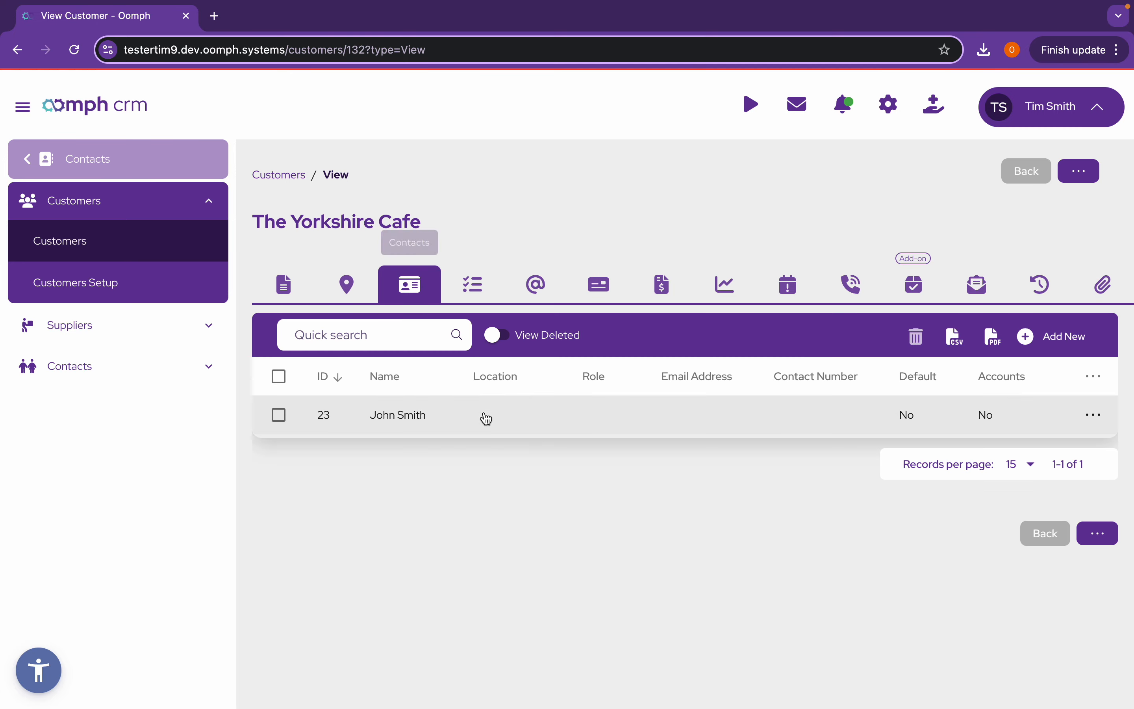
click(557, 418)
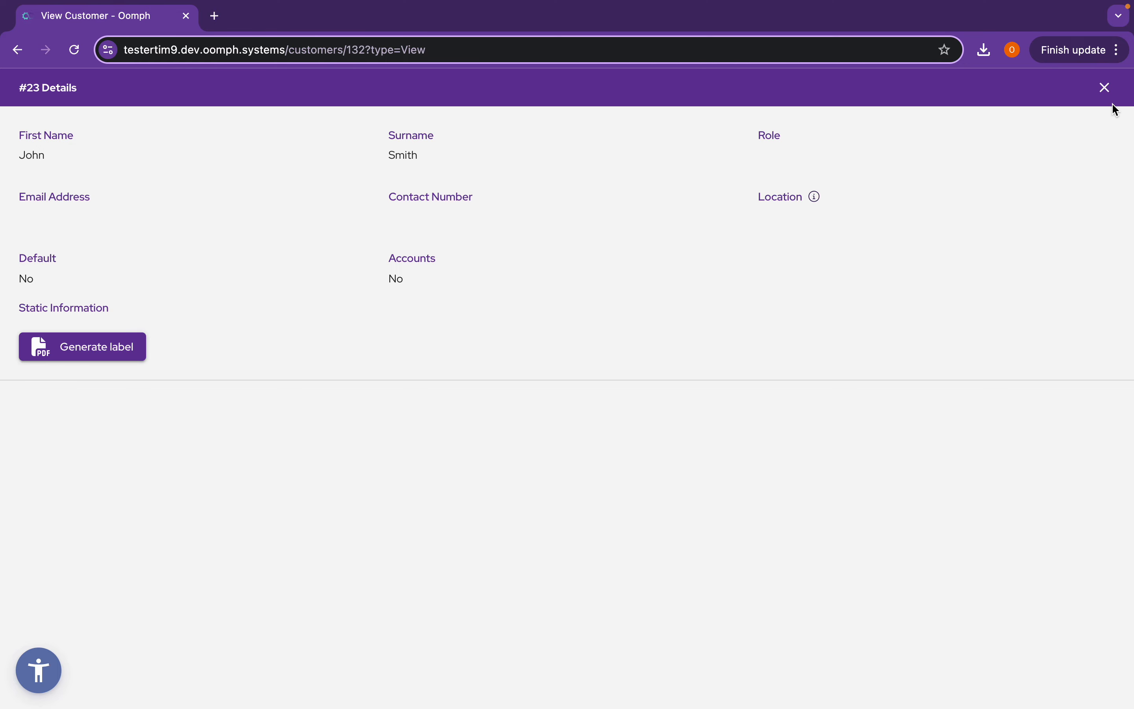
click(1104, 89)
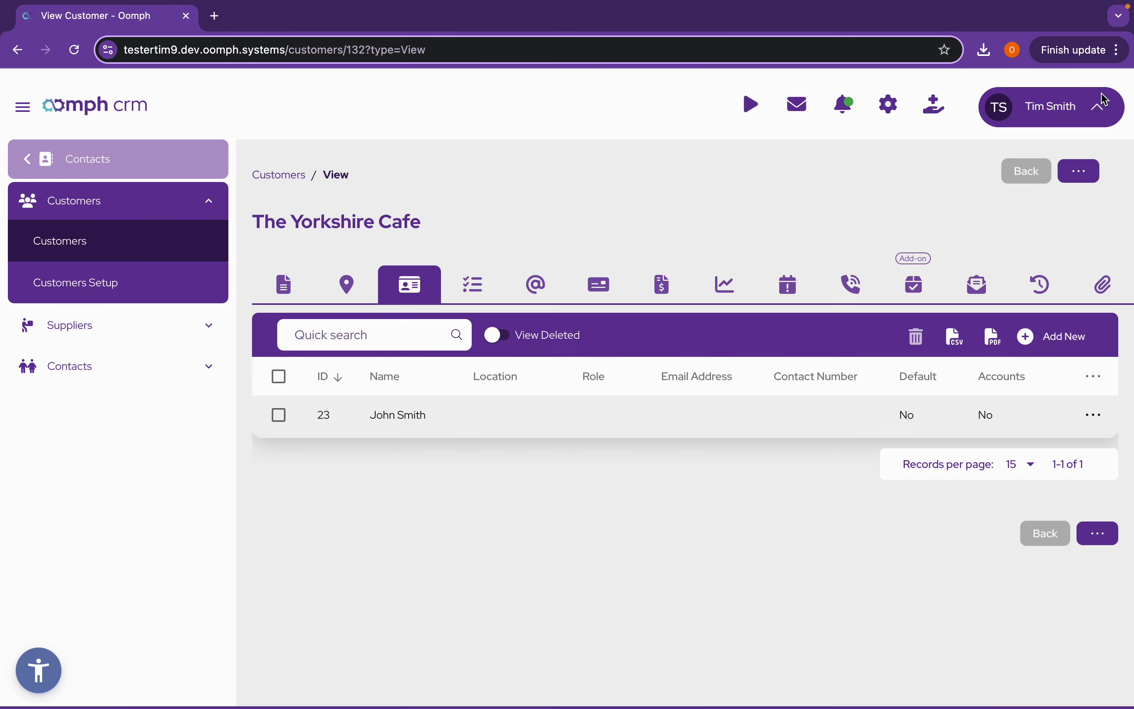